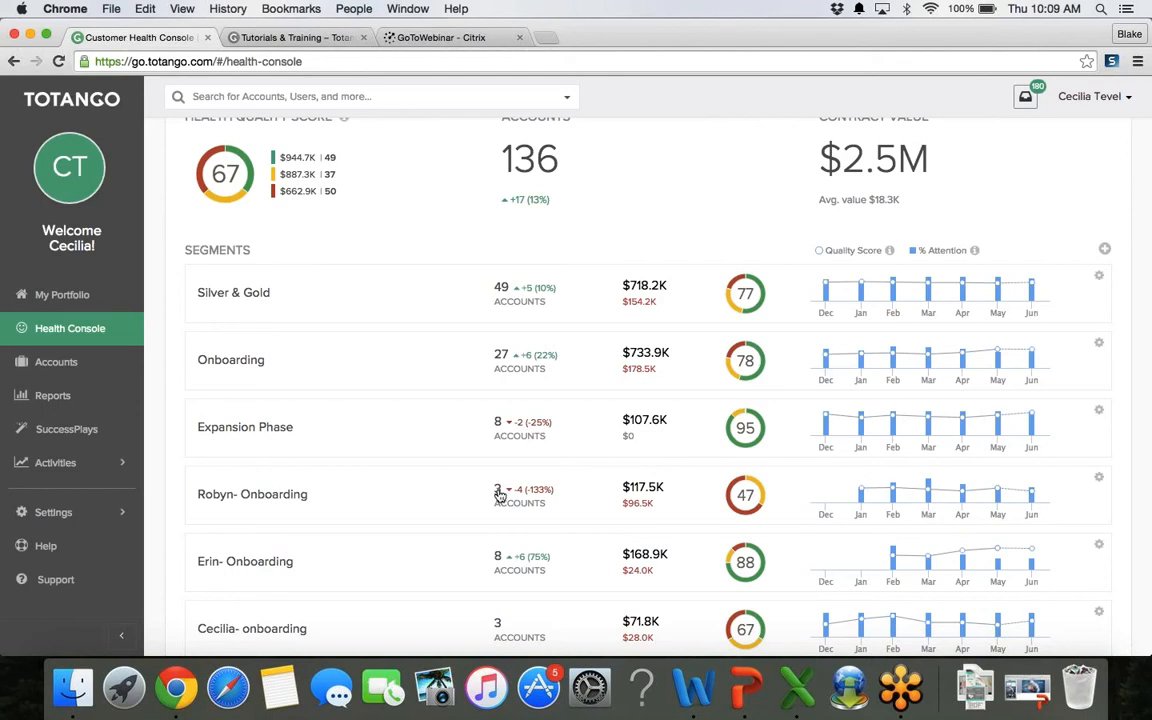
click(499, 494)
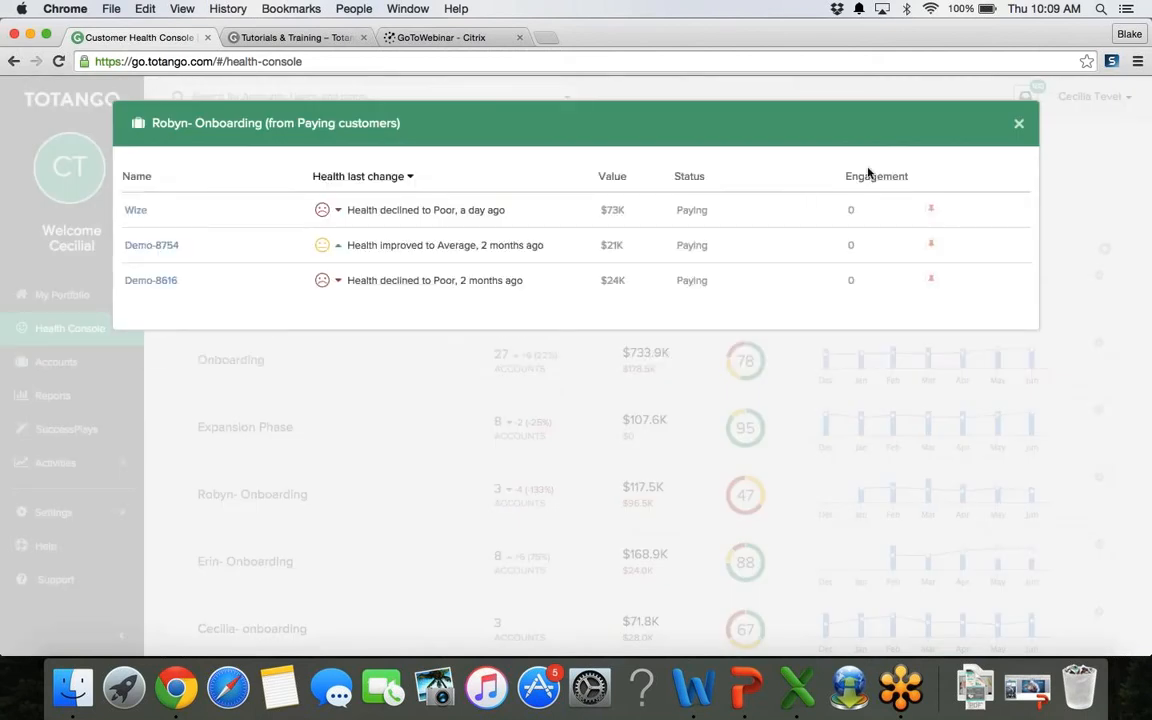
click(1014, 127)
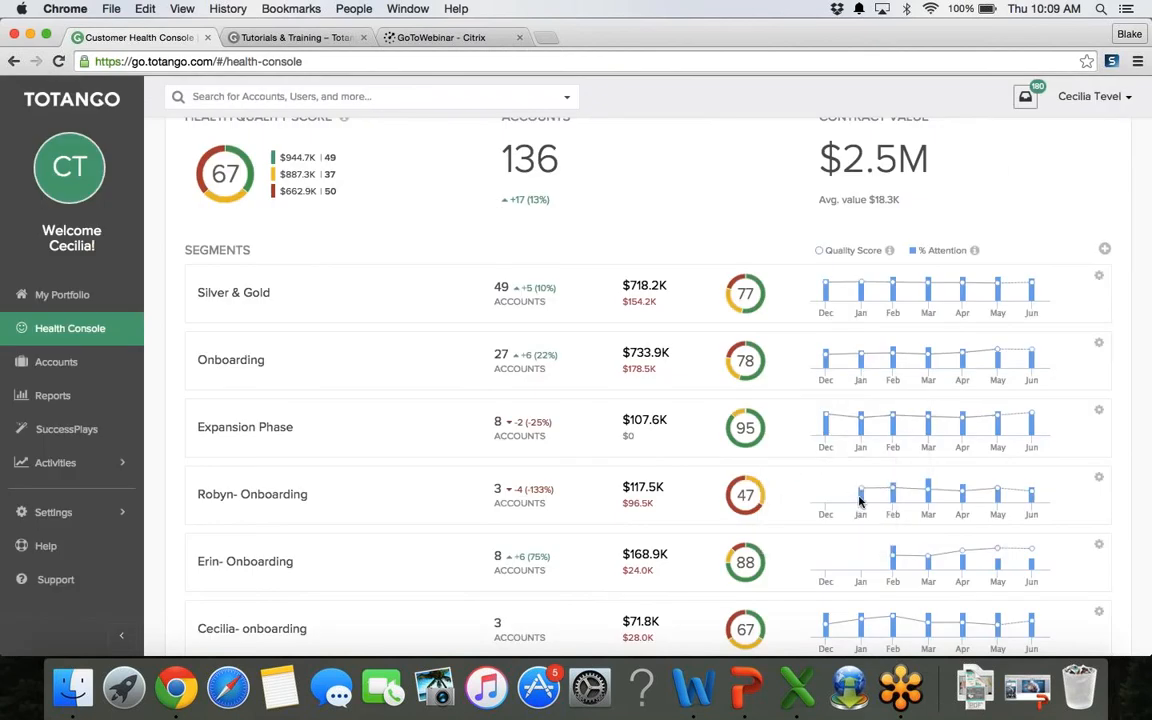
mouse_move(892, 500)
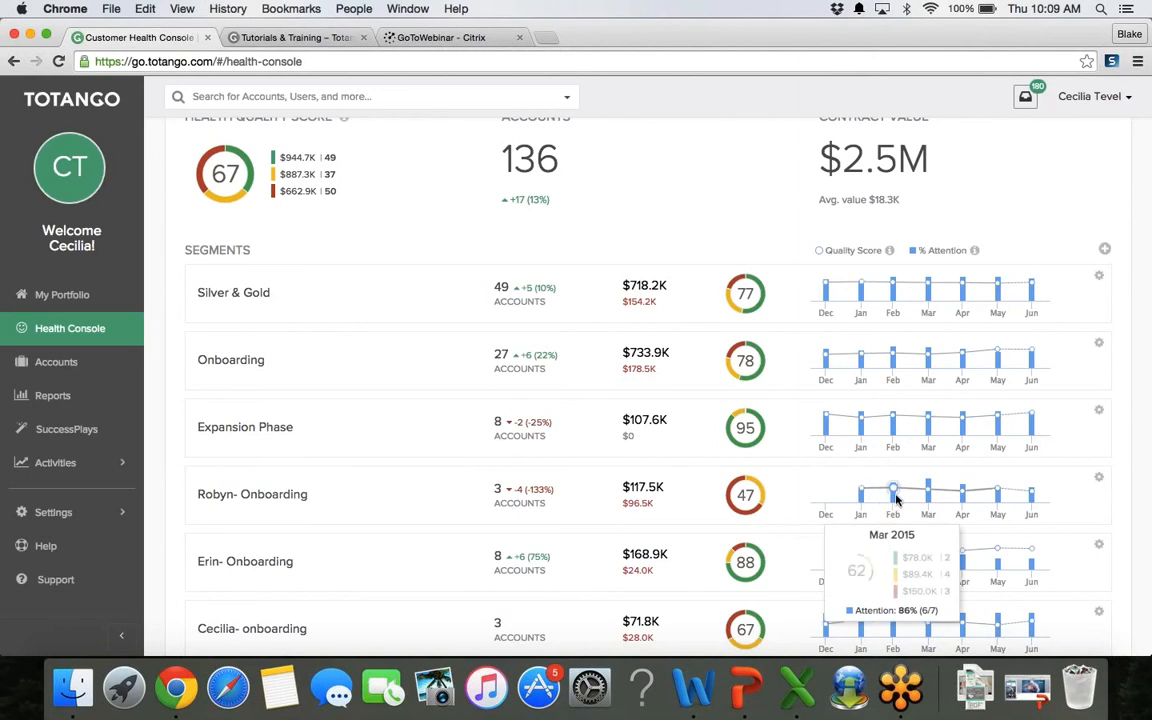
mouse_move(954, 497)
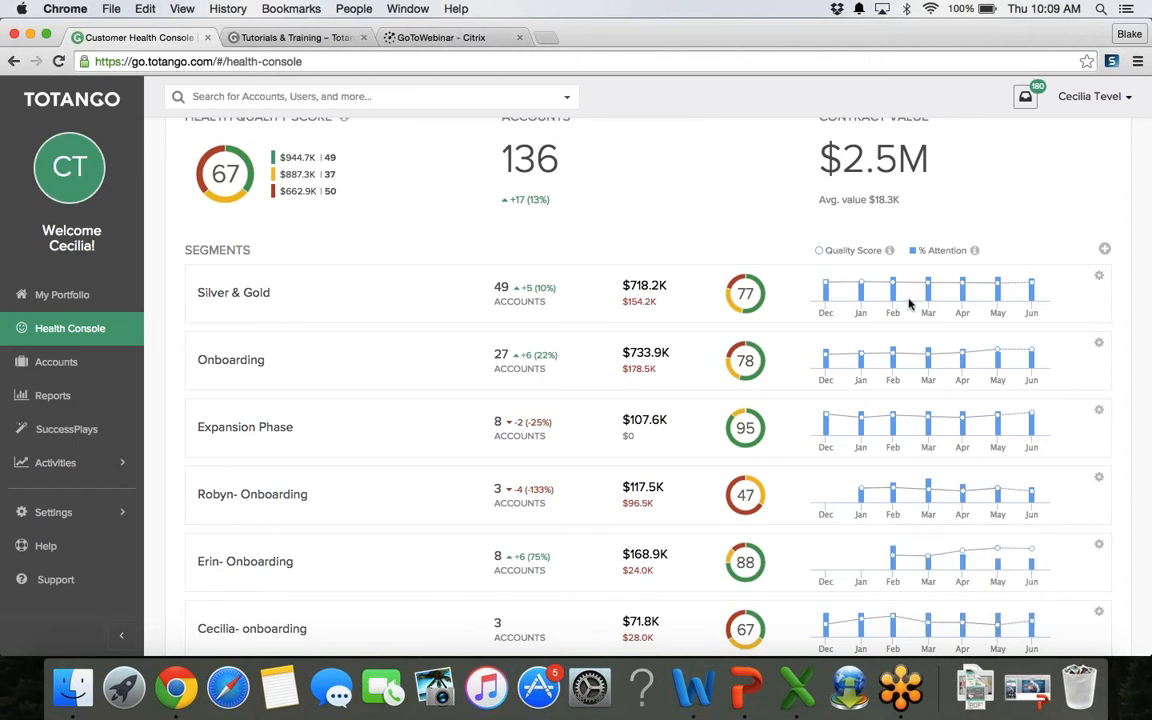
Step: Start a new segment and name it after the success manager's onboarding accounts
click(1105, 251)
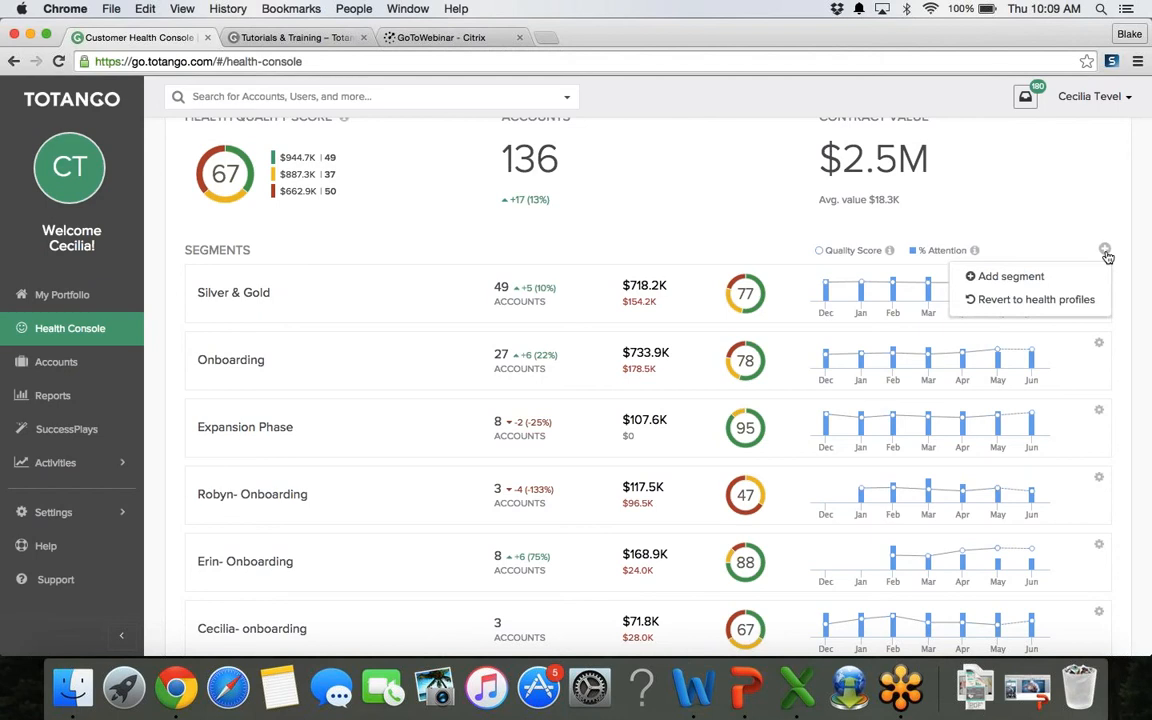
click(1063, 280)
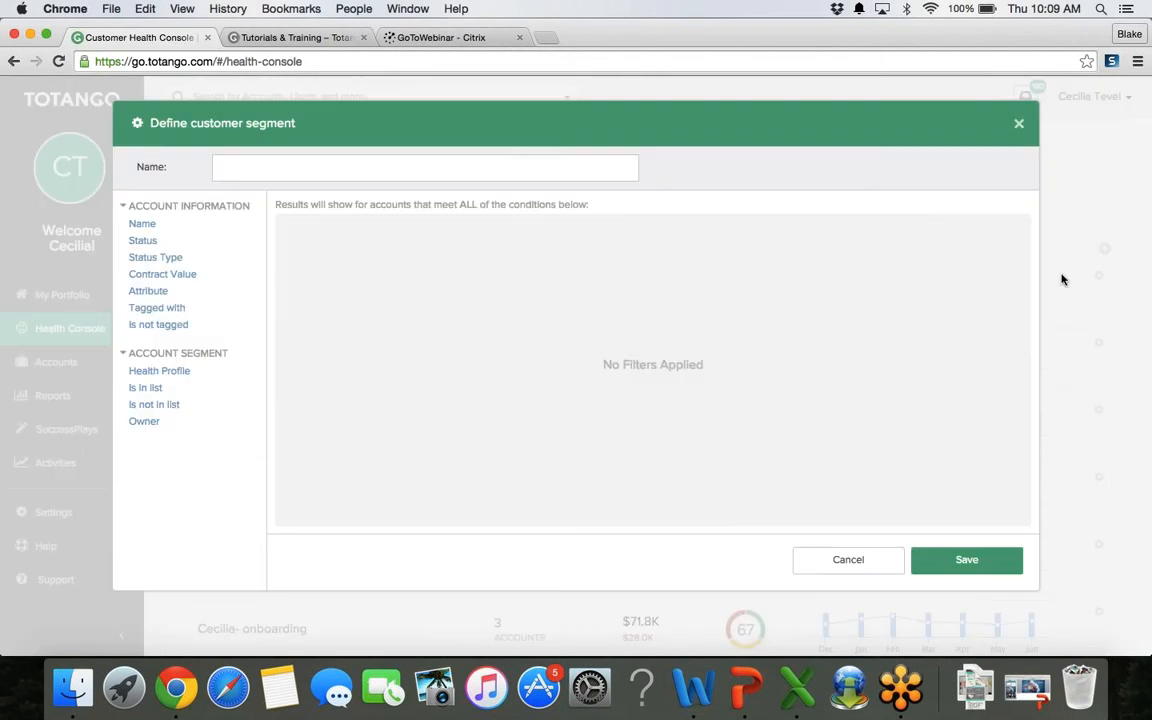
click(514, 163)
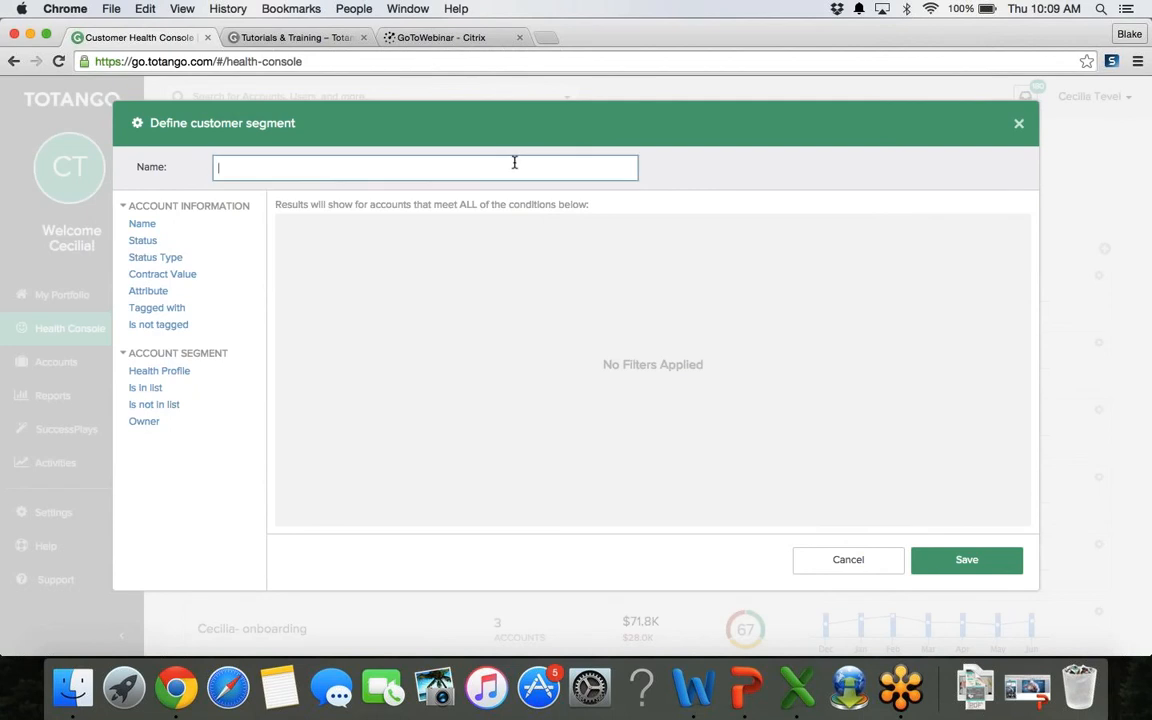
text(Cecilia onboarding)
Step: Add a condition: Success Manager is one of the chosen manager
click(150, 291)
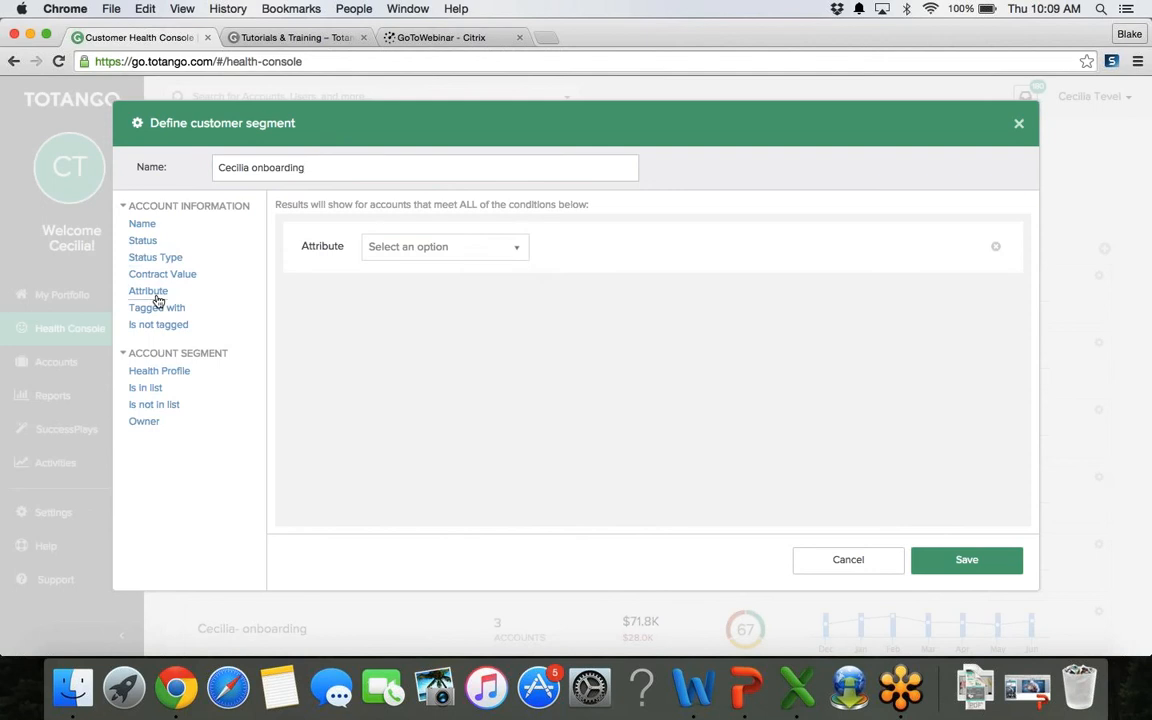
click(453, 257)
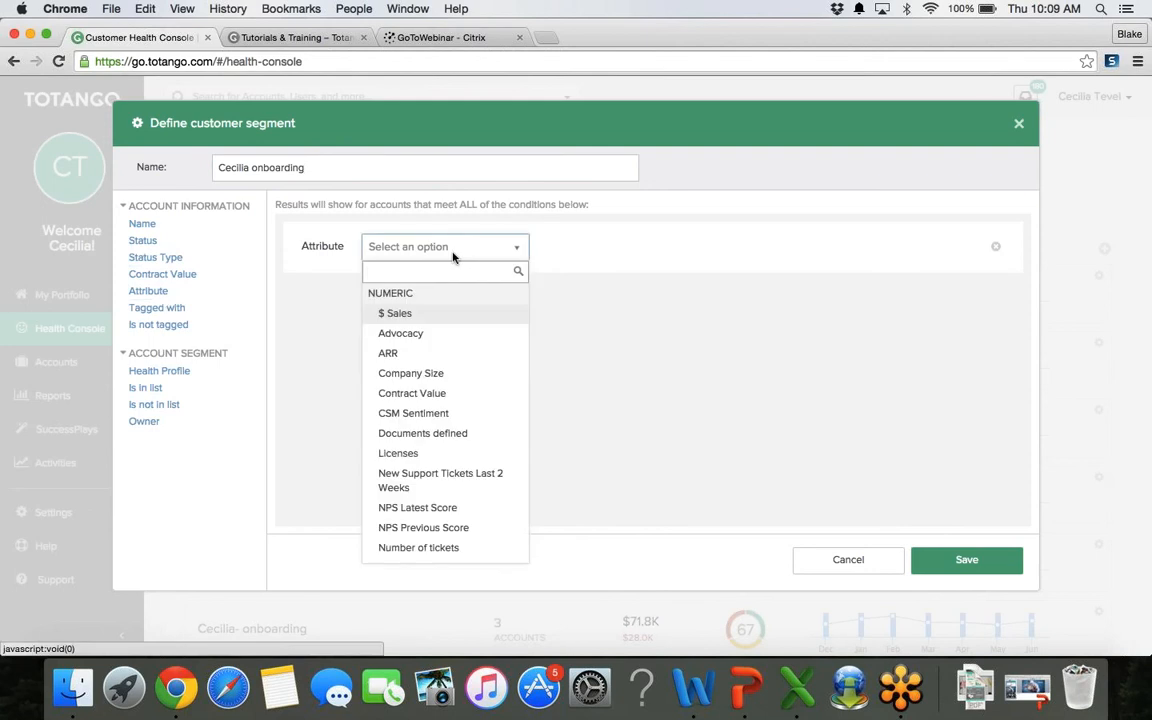
text(succ)
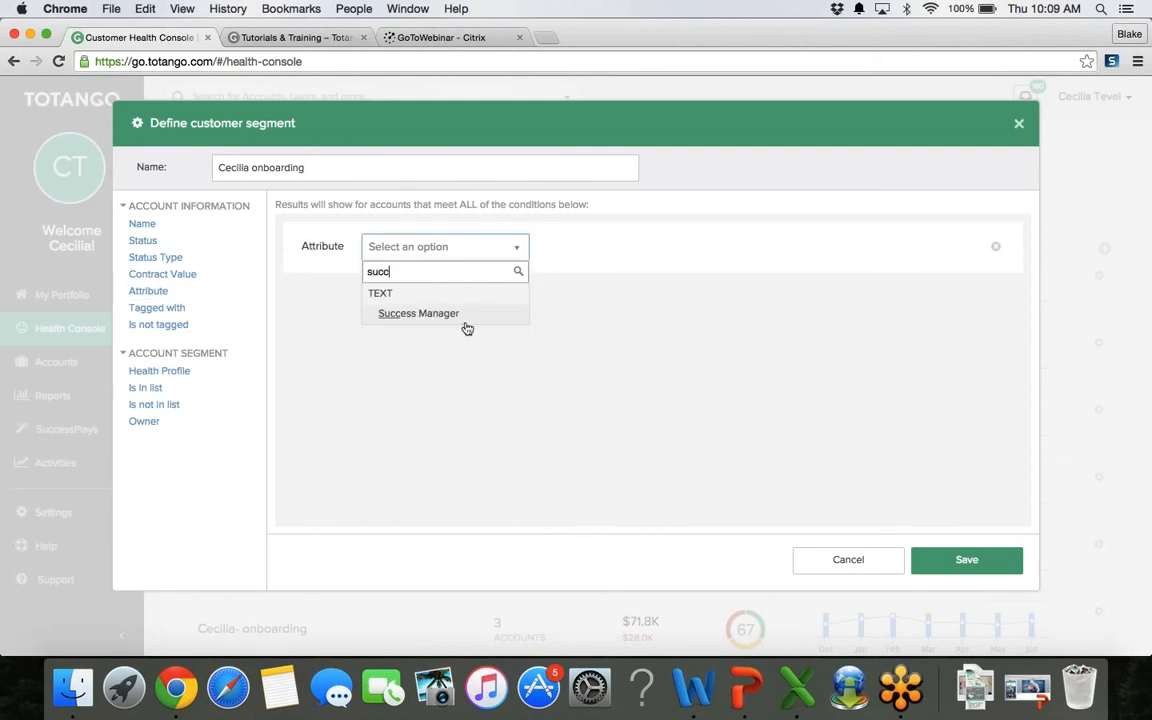
click(466, 328)
click(622, 249)
click(589, 358)
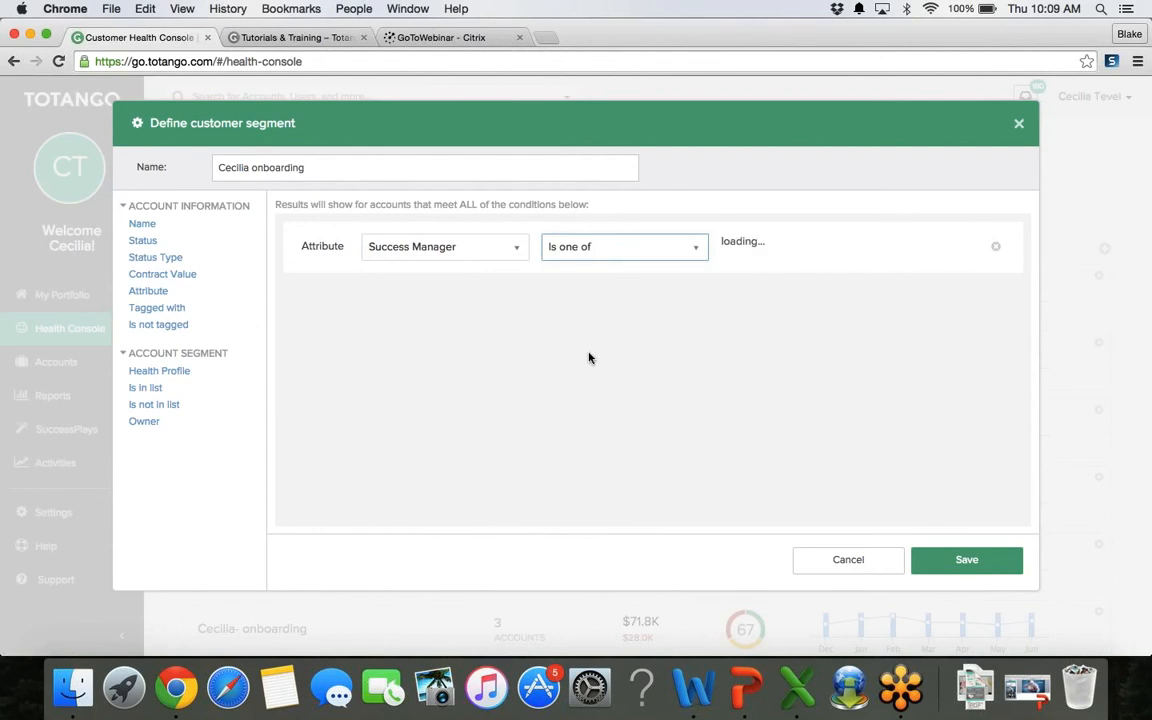
click(740, 249)
text(cec)
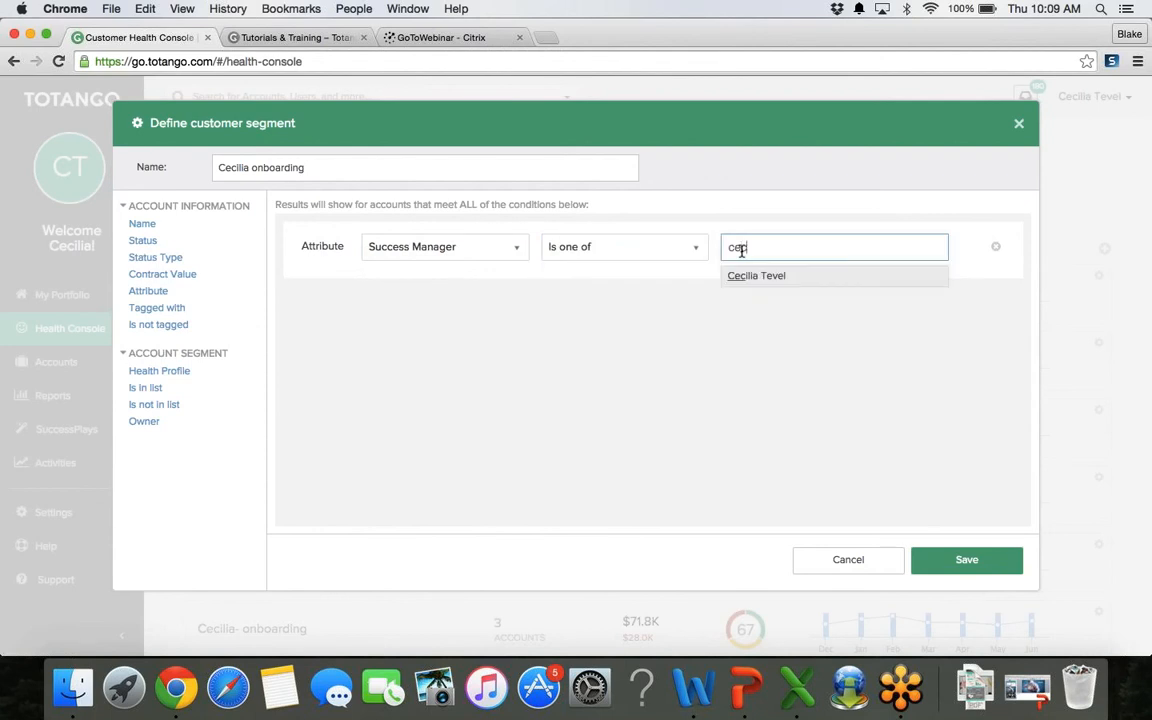
click(748, 276)
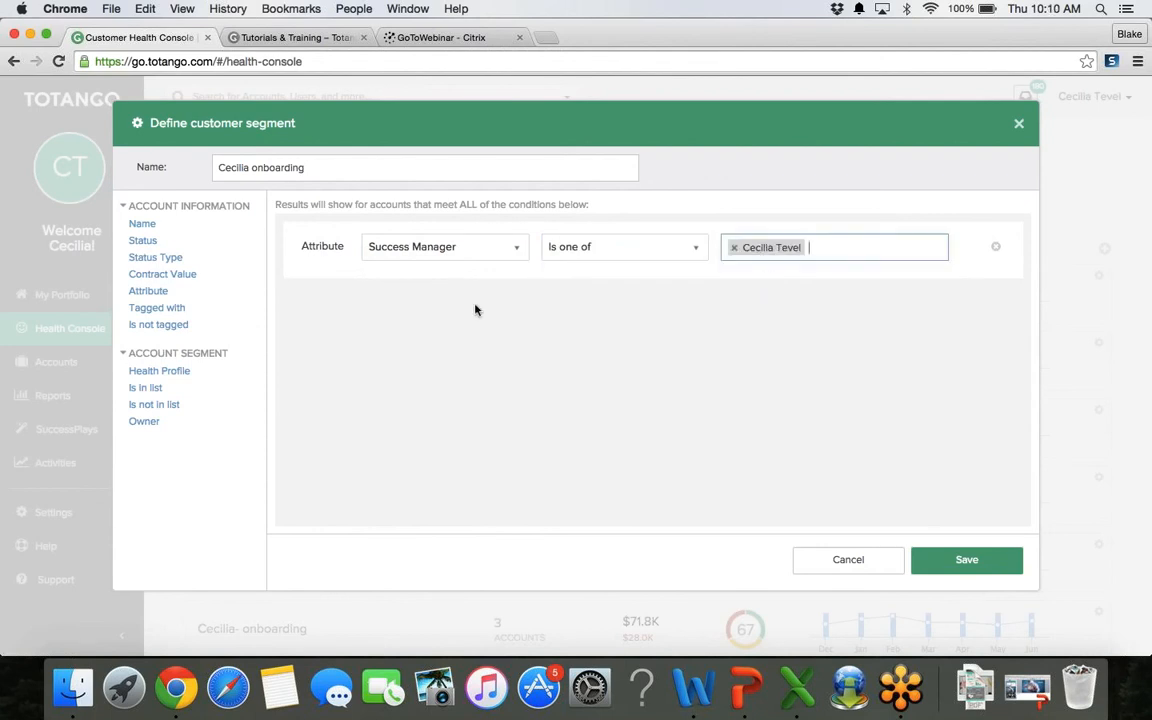
Step: Add a Journey Stage is one of Onboarding condition and save the segment
click(166, 293)
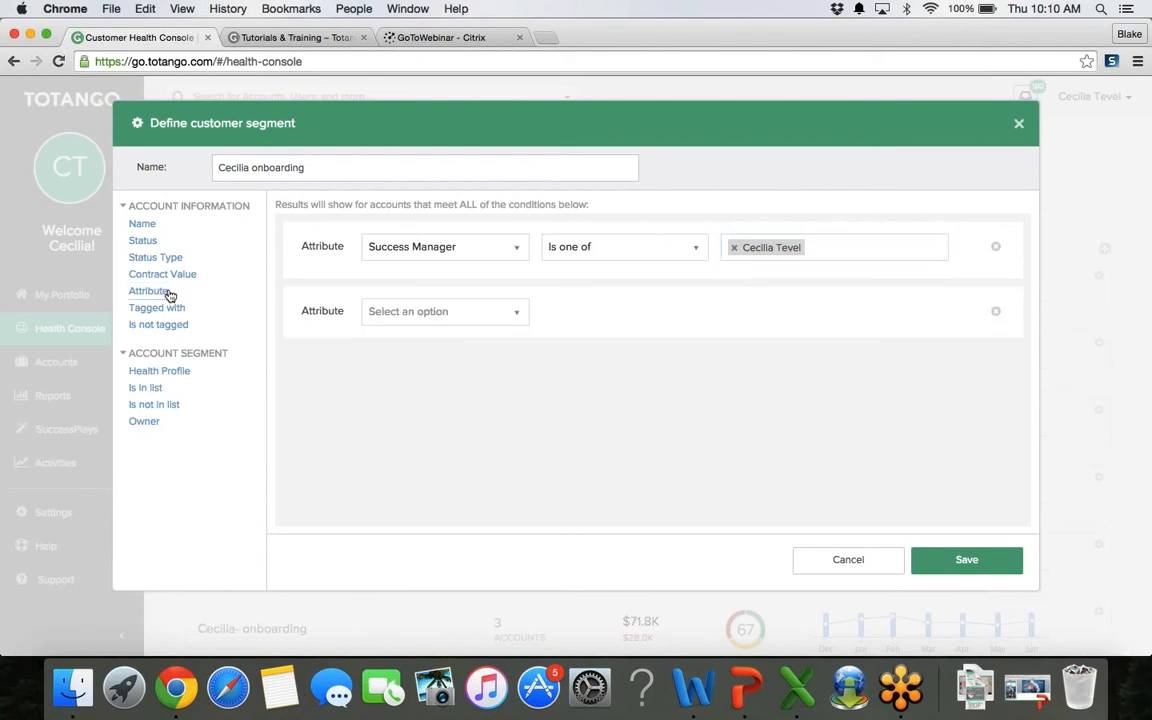
click(389, 314)
text(jou)
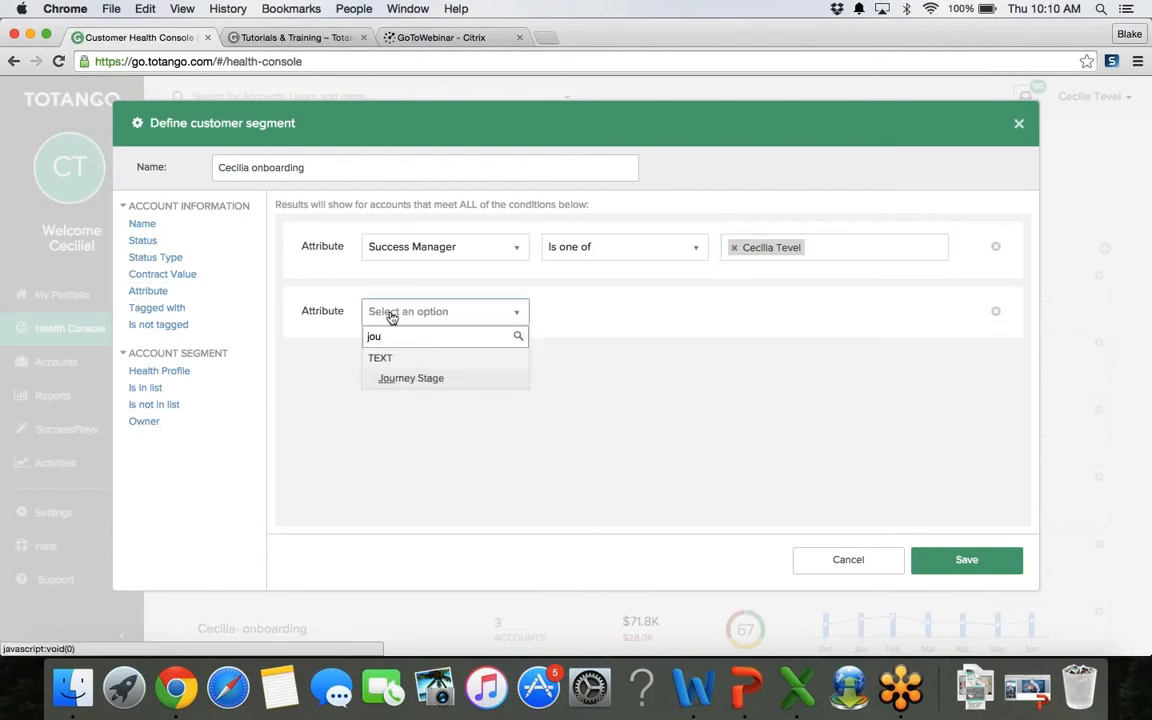
click(414, 376)
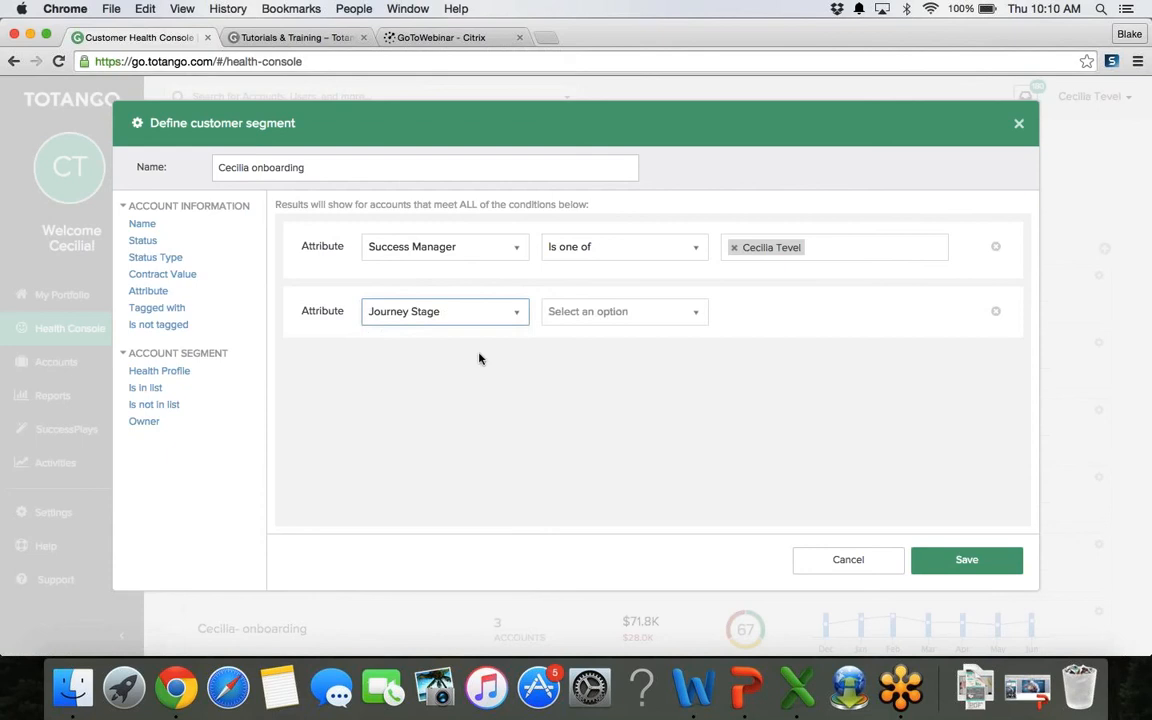
click(618, 311)
click(585, 416)
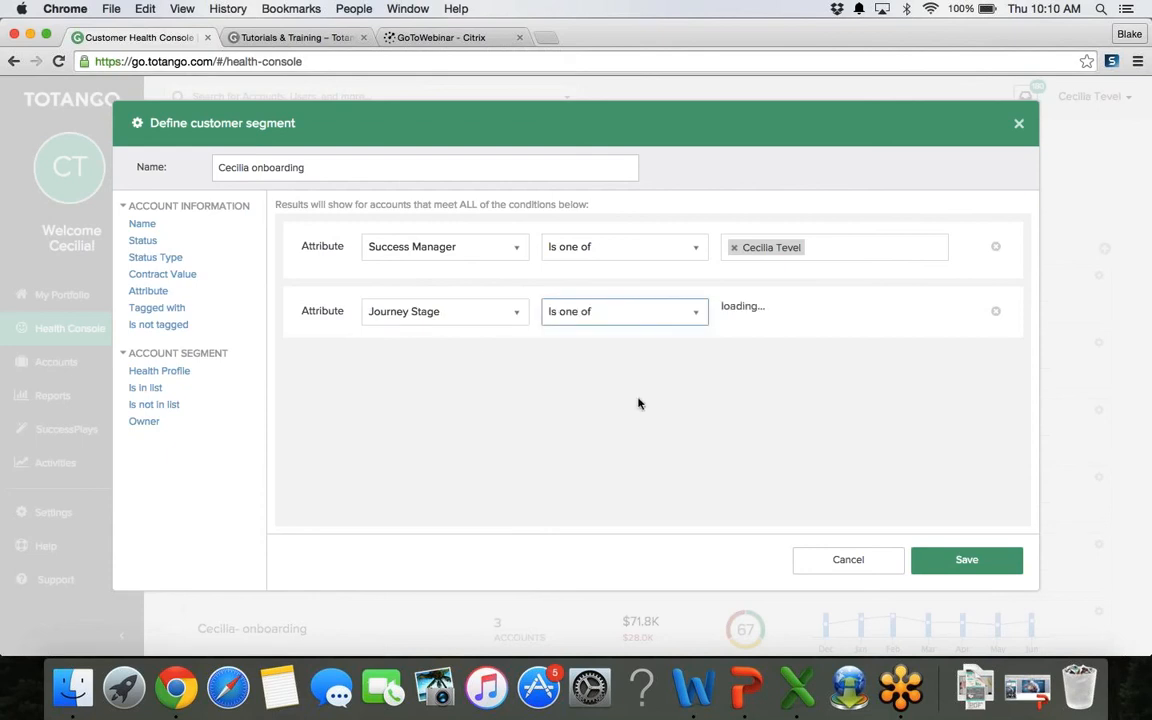
click(772, 317)
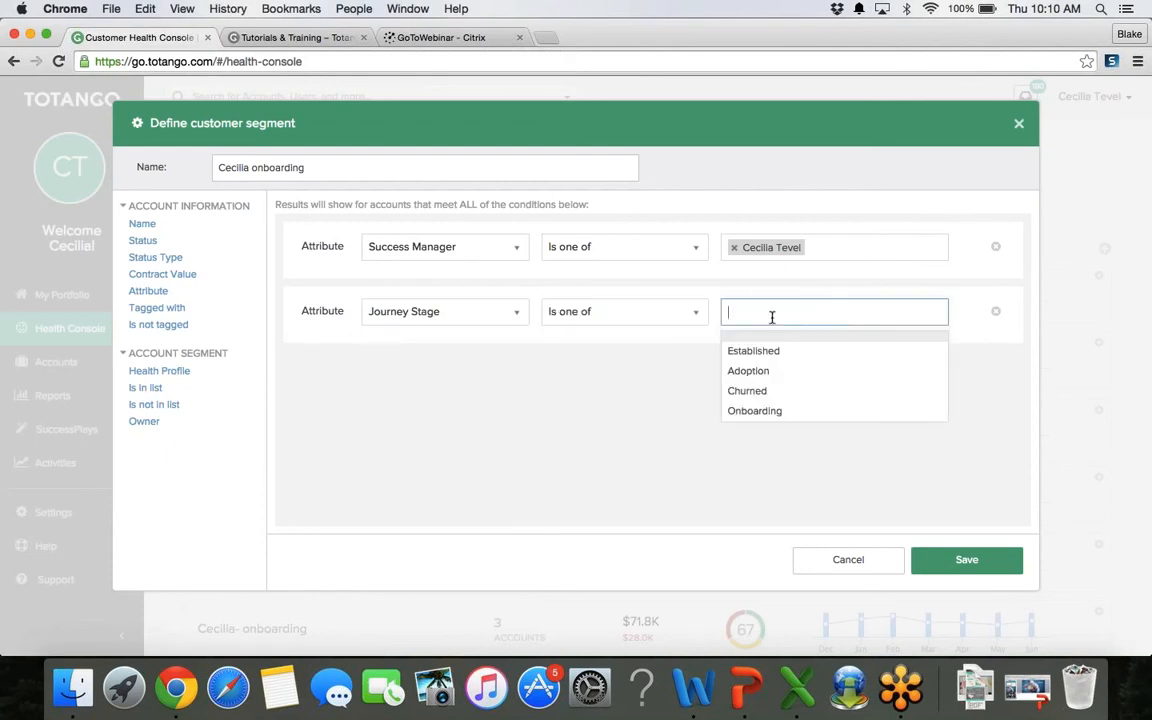
click(752, 412)
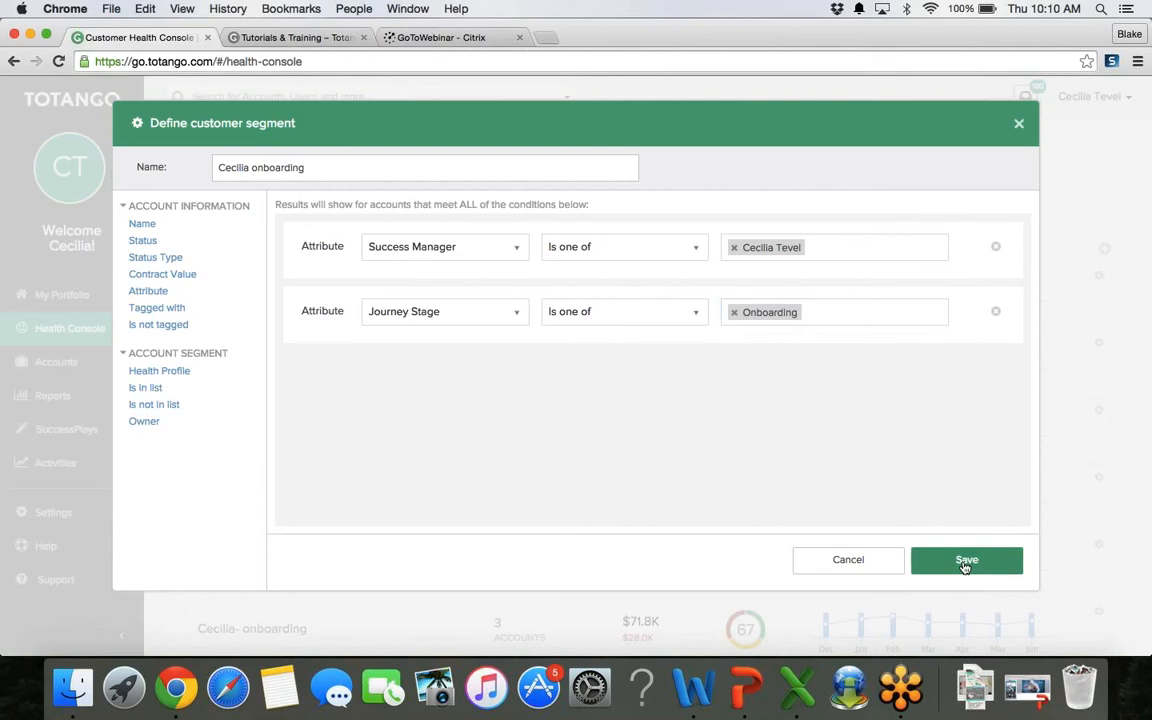
click(964, 562)
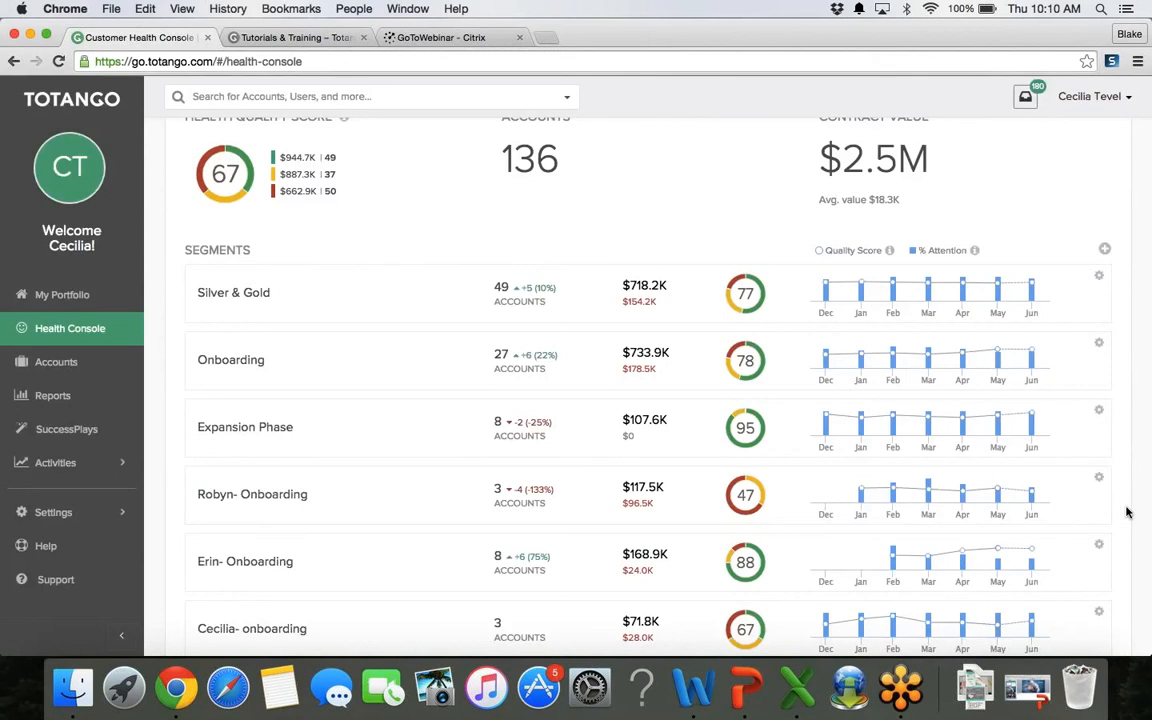
Step: Scroll through the Health Console, then go to the Accounts active lists
scroll(1126, 512, down, 2)
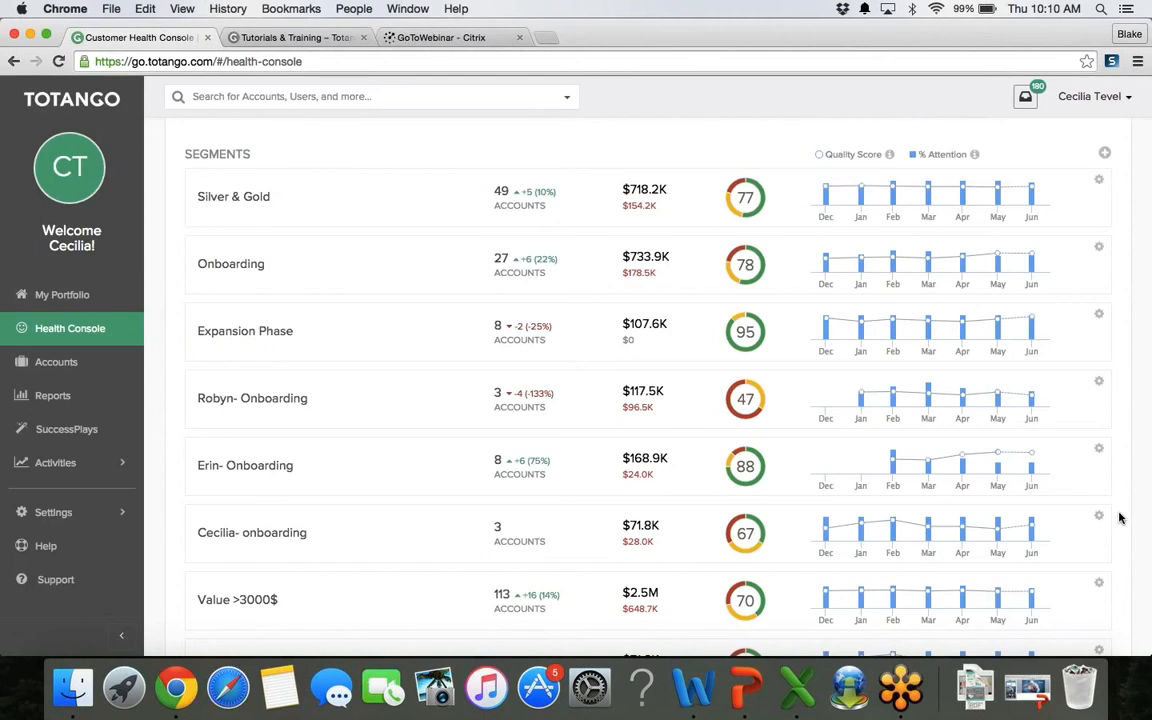
scroll(1120, 518, up, 5)
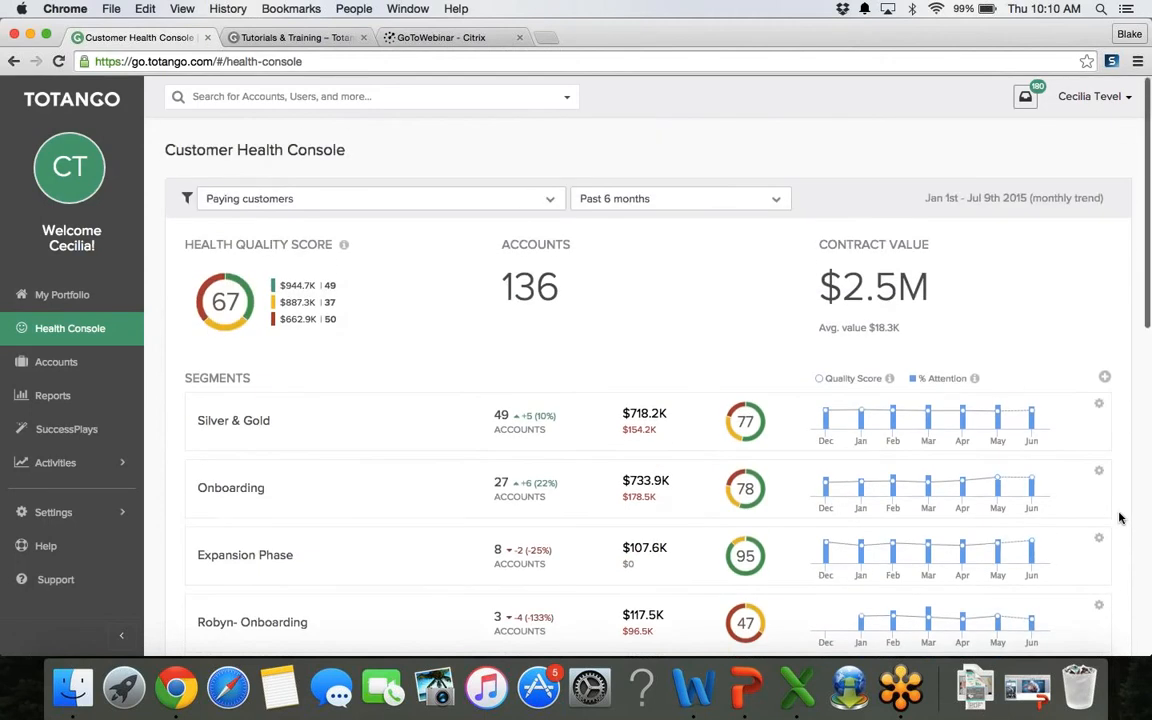
click(46, 372)
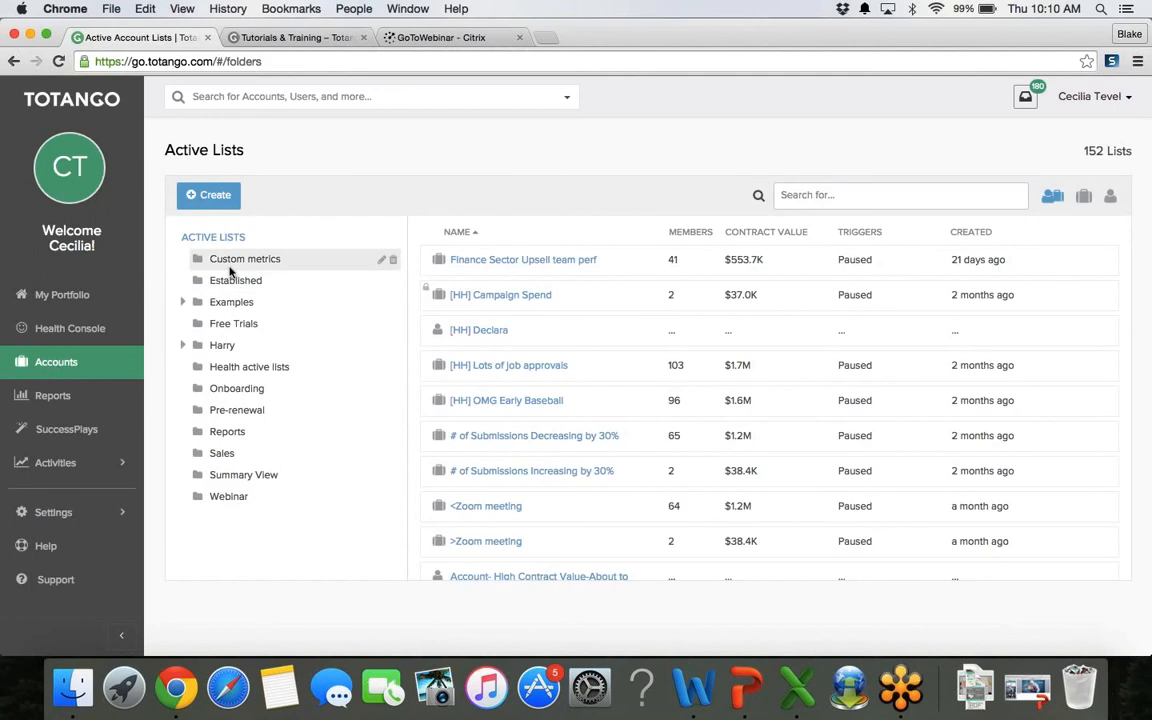
Step: Create a new Accounts List from the Create menu
click(221, 207)
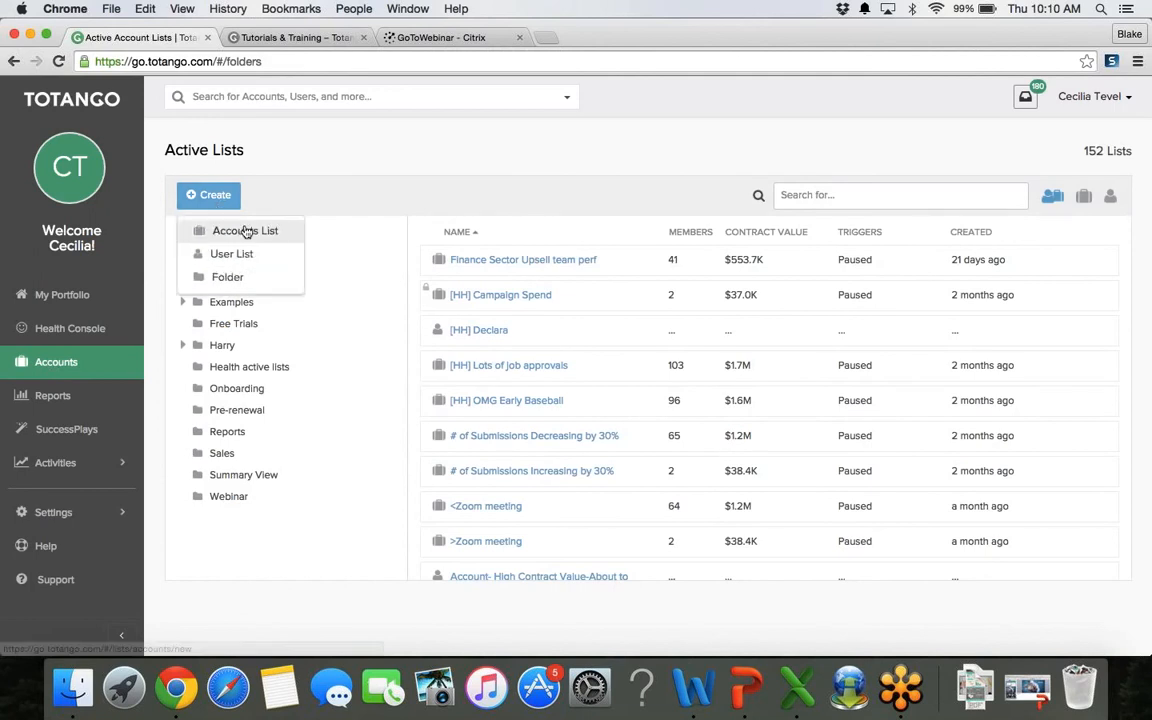
click(246, 231)
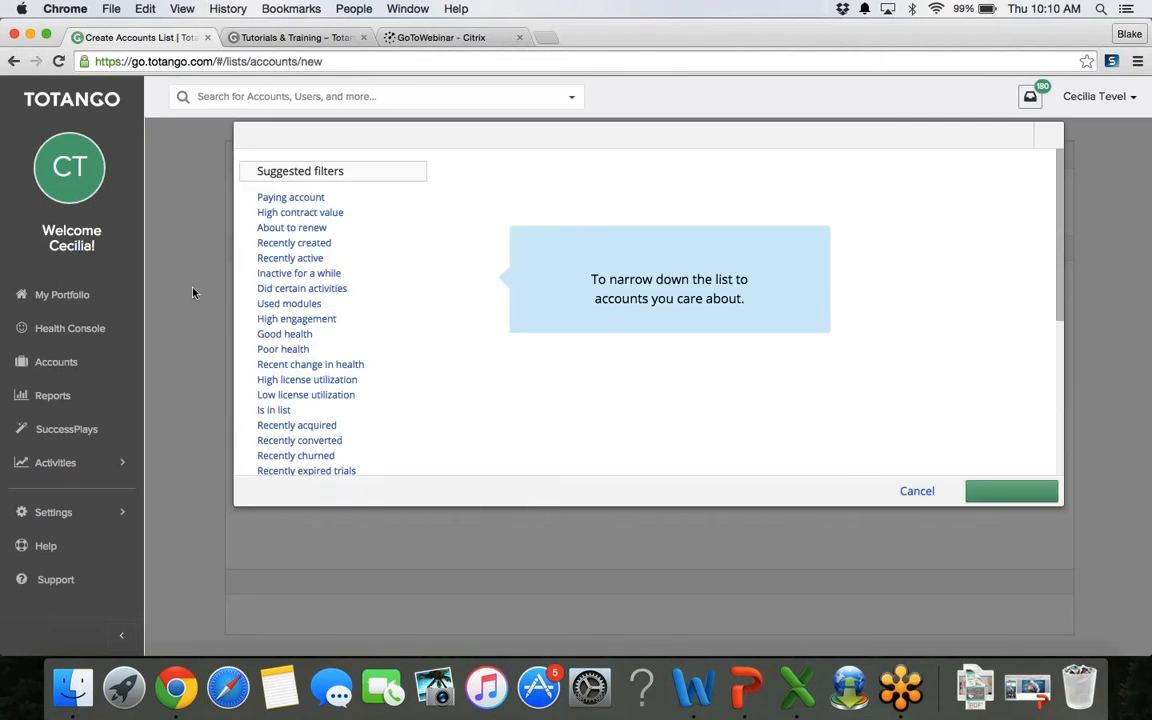
Step: Limit the new list to paying accounts and expand More account filters
click(286, 201)
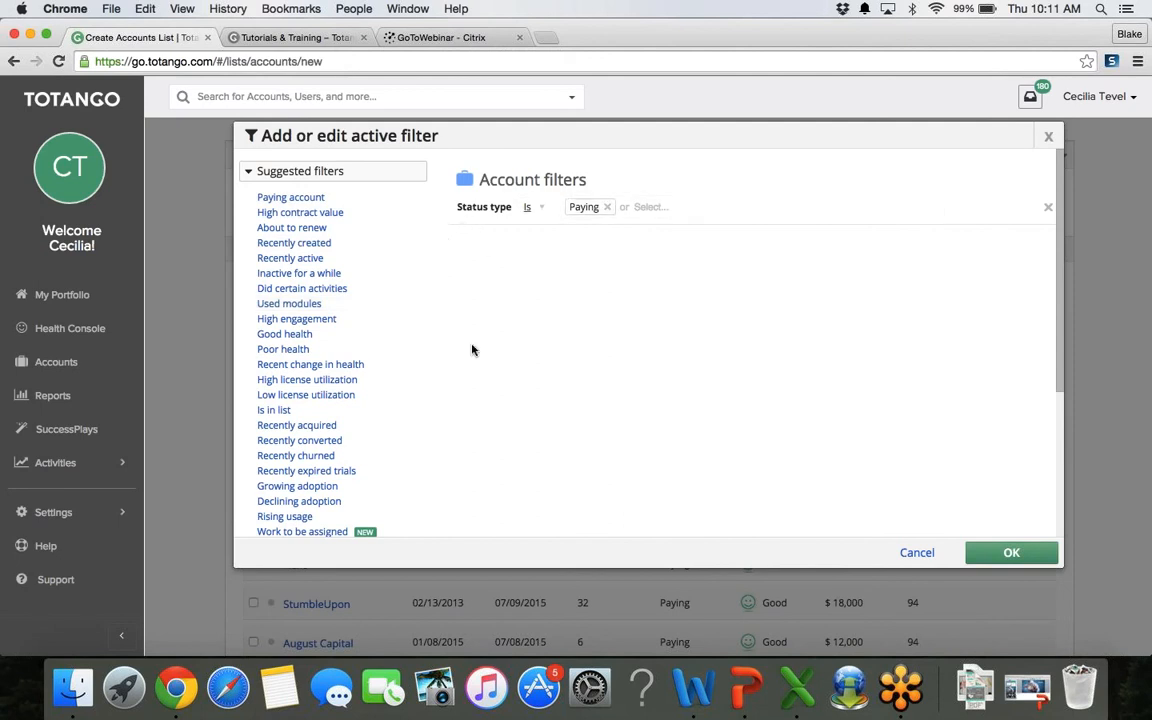
scroll(473, 350, down, 5)
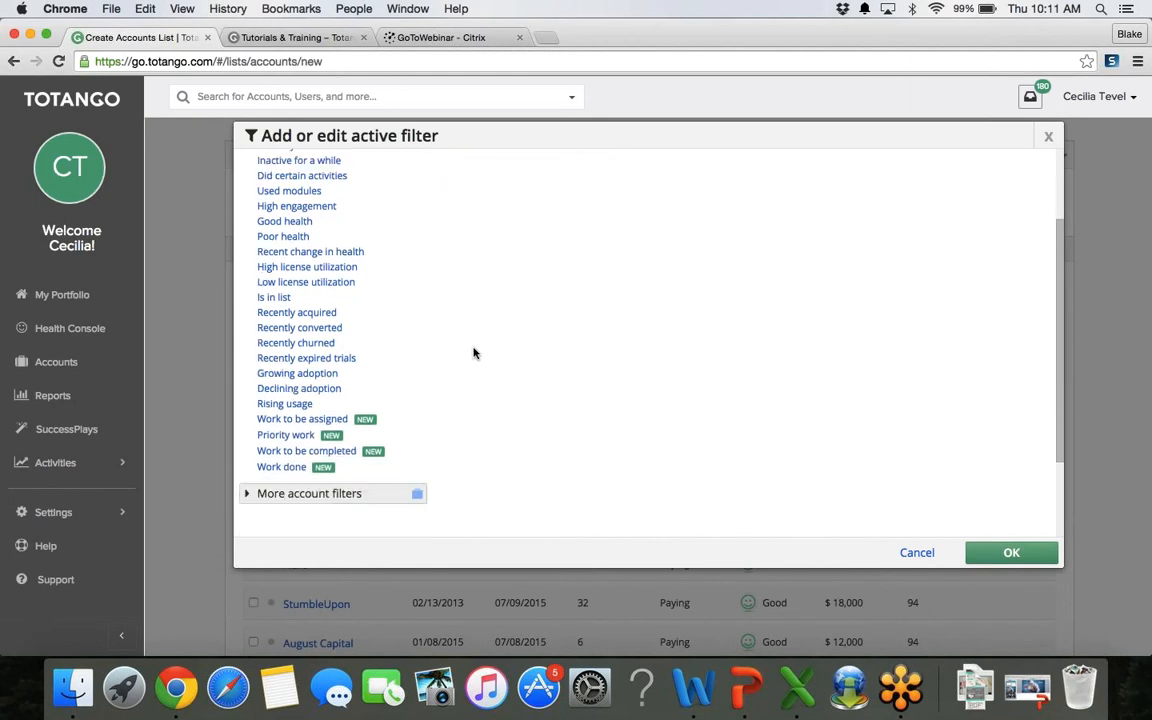
click(342, 450)
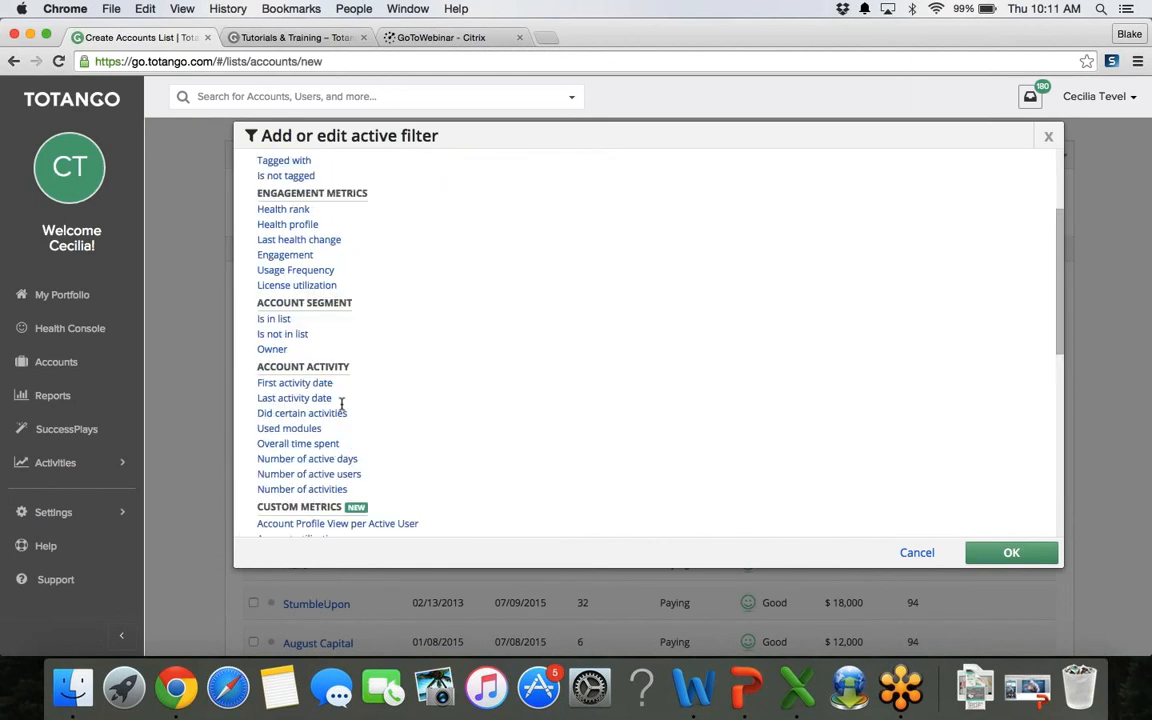
scroll(411, 255, up, 3)
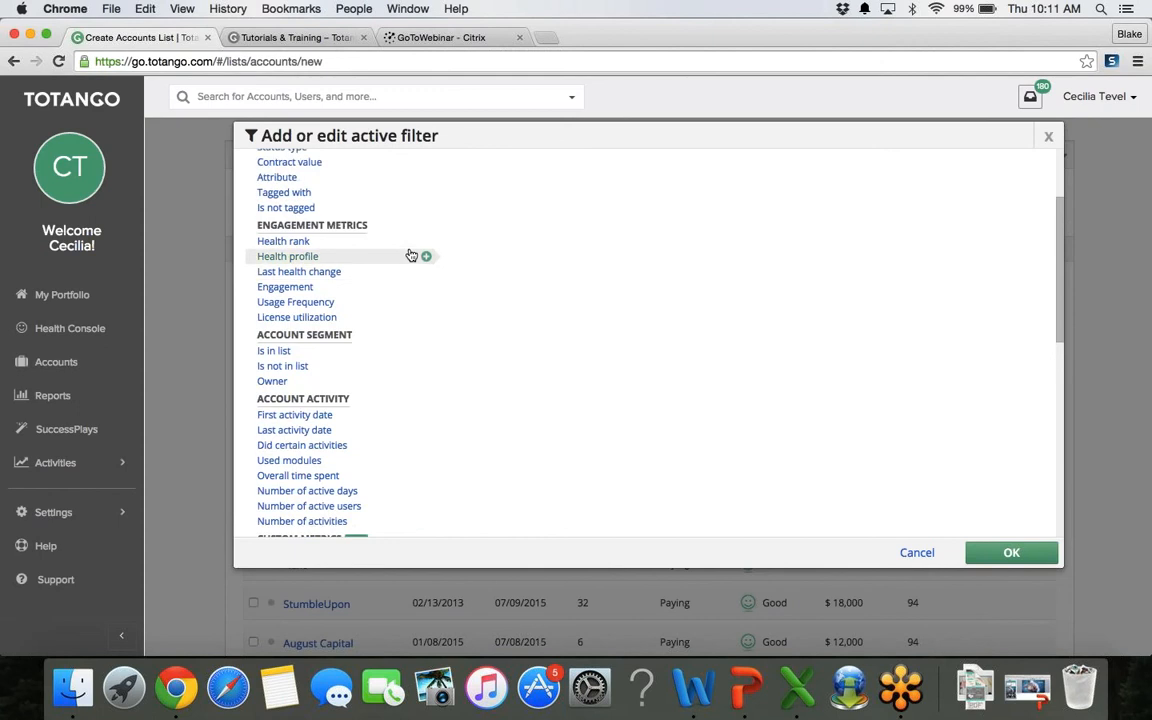
scroll(411, 255, up, 1)
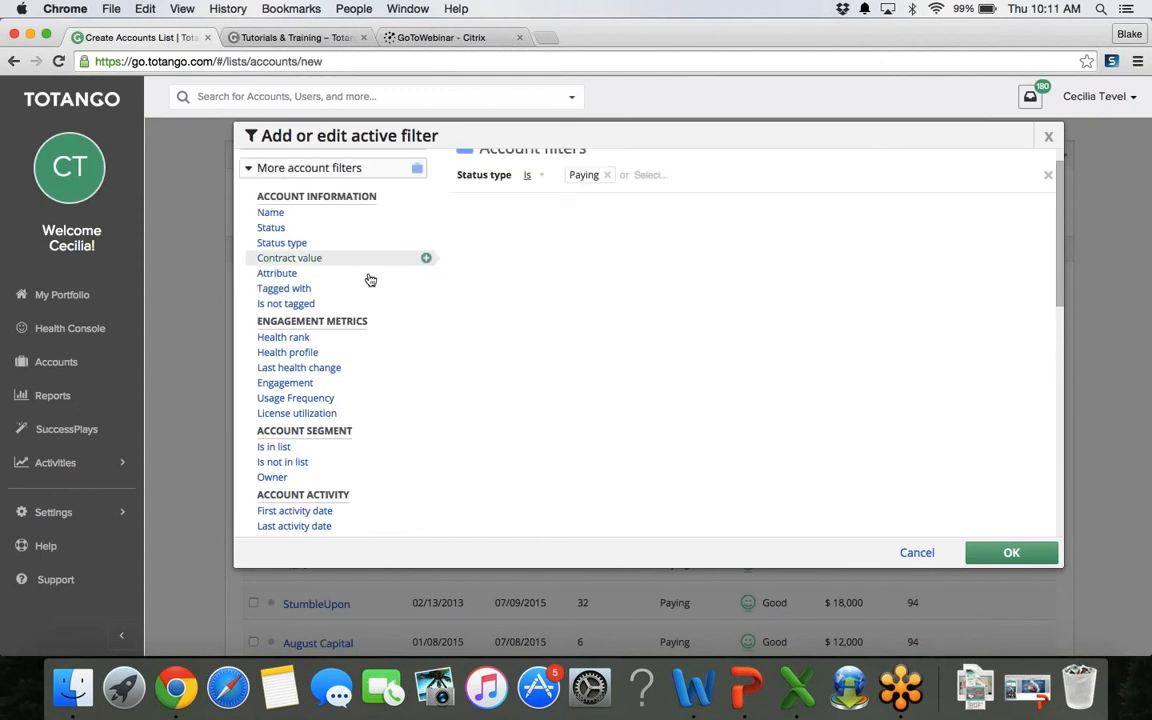
Step: Add an attribute filter: Journey Stage is one of Onboarding
click(350, 272)
click(540, 212)
text(jour)
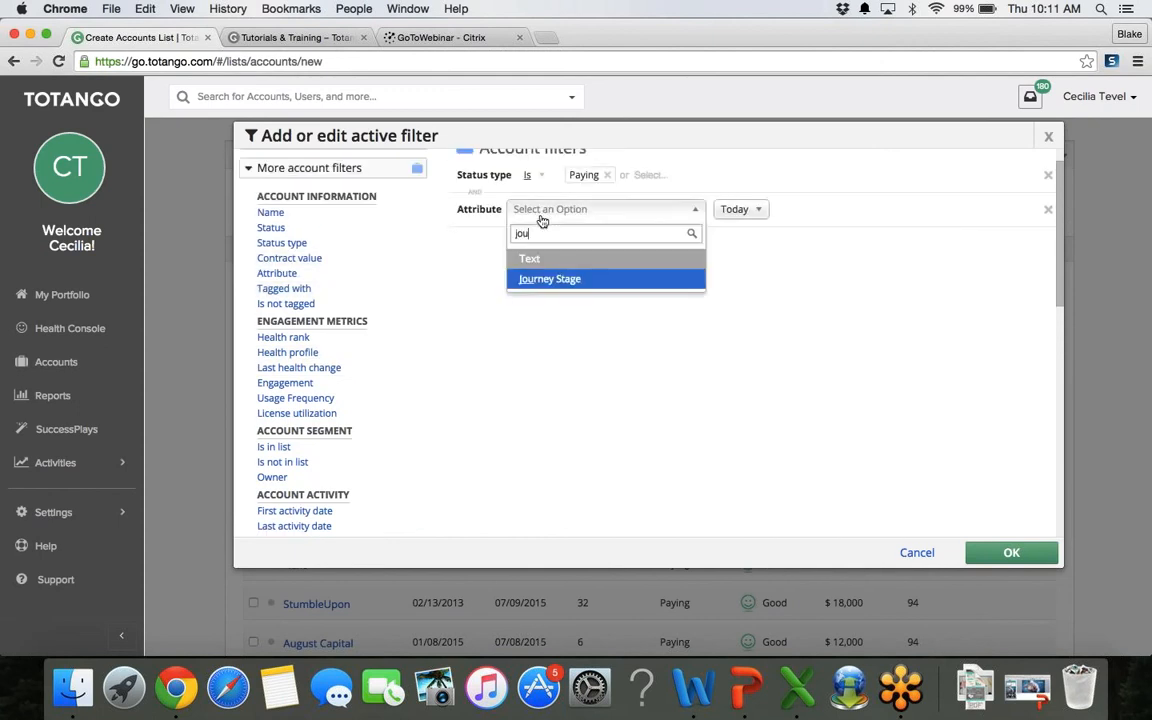
click(603, 281)
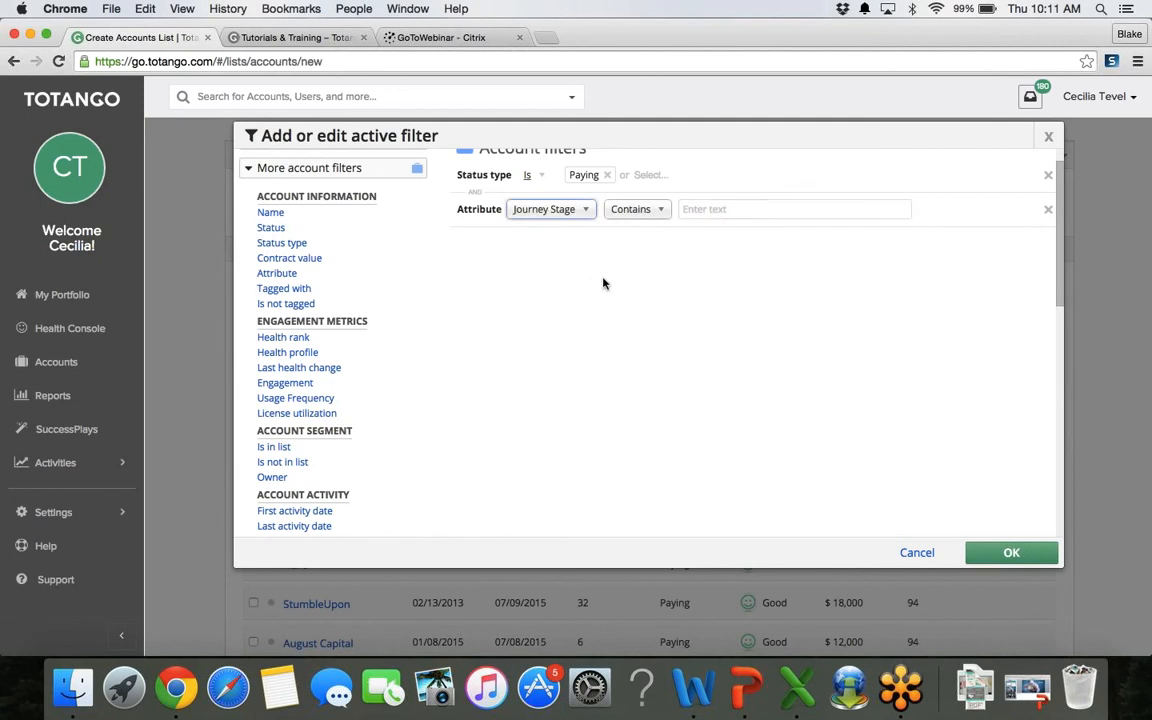
click(723, 210)
text(onb)
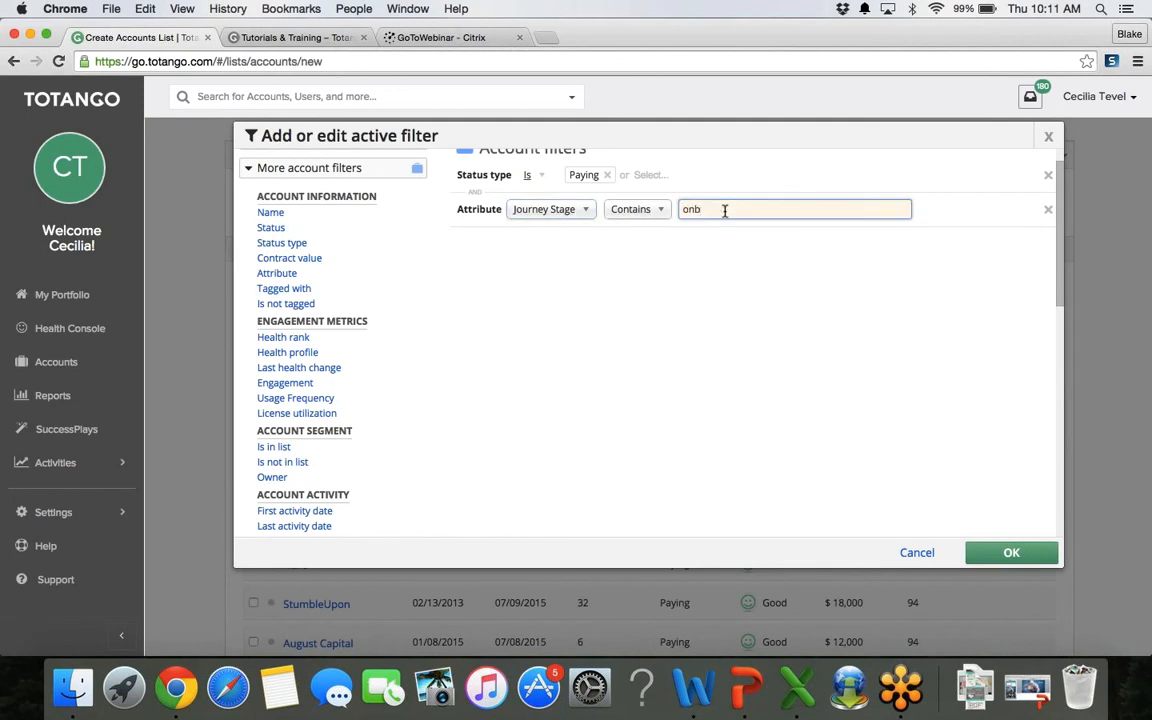
key(BackSpace)
key(BackSpace)
key(BackSpace)
click(640, 211)
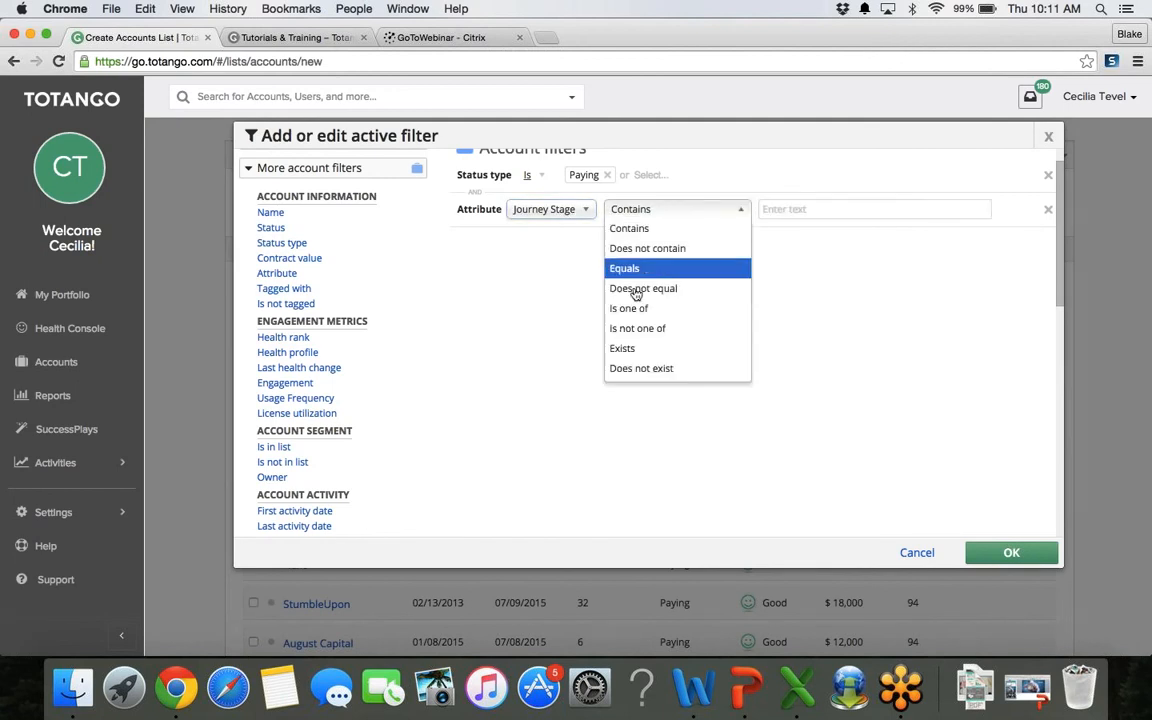
click(630, 309)
click(766, 208)
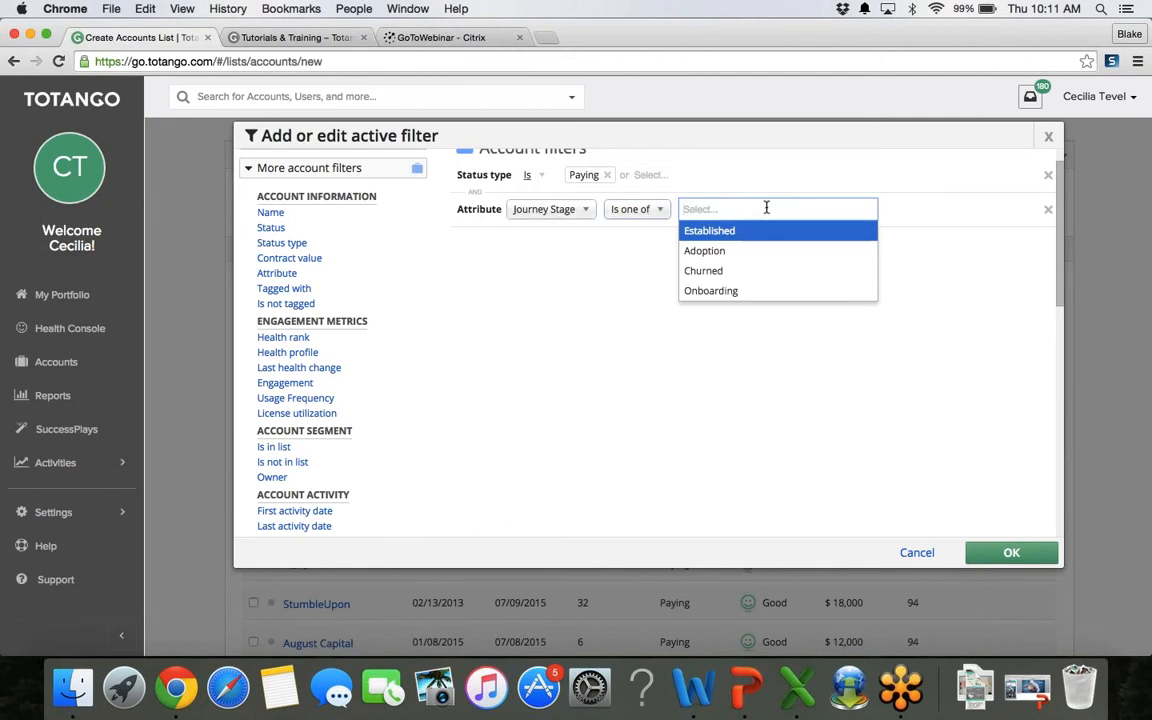
text(o)
click(764, 230)
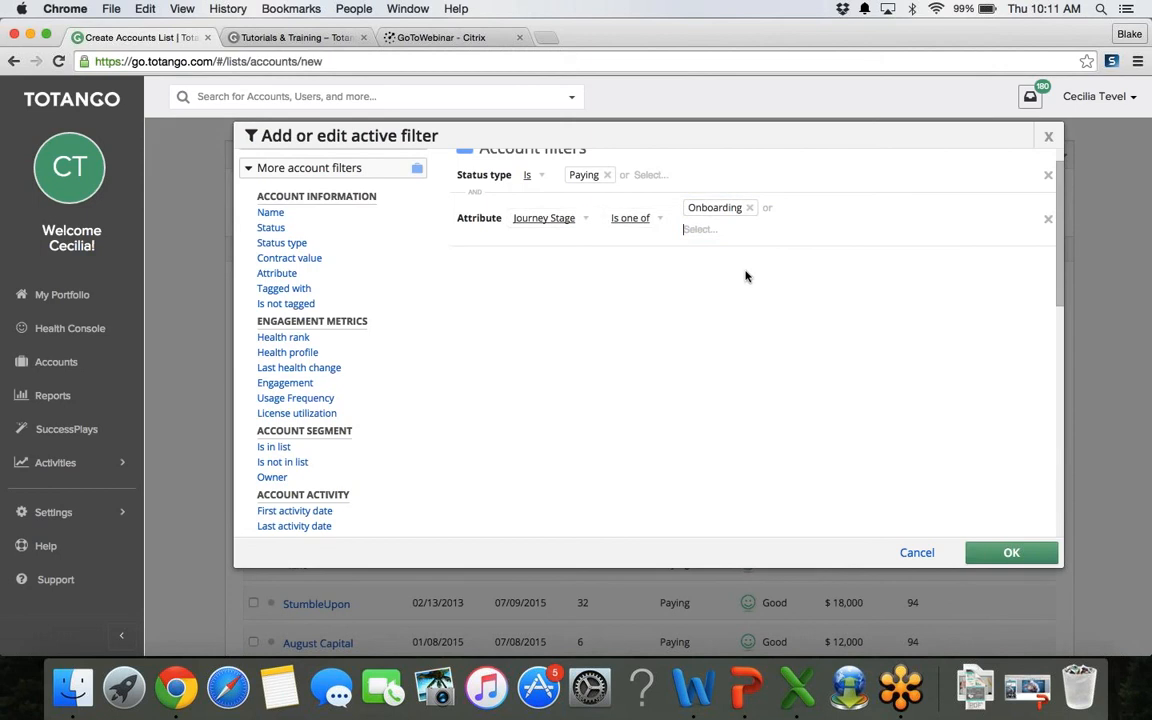
Step: Add and then remove a Usage Frequency filter, and apply the filters
click(306, 400)
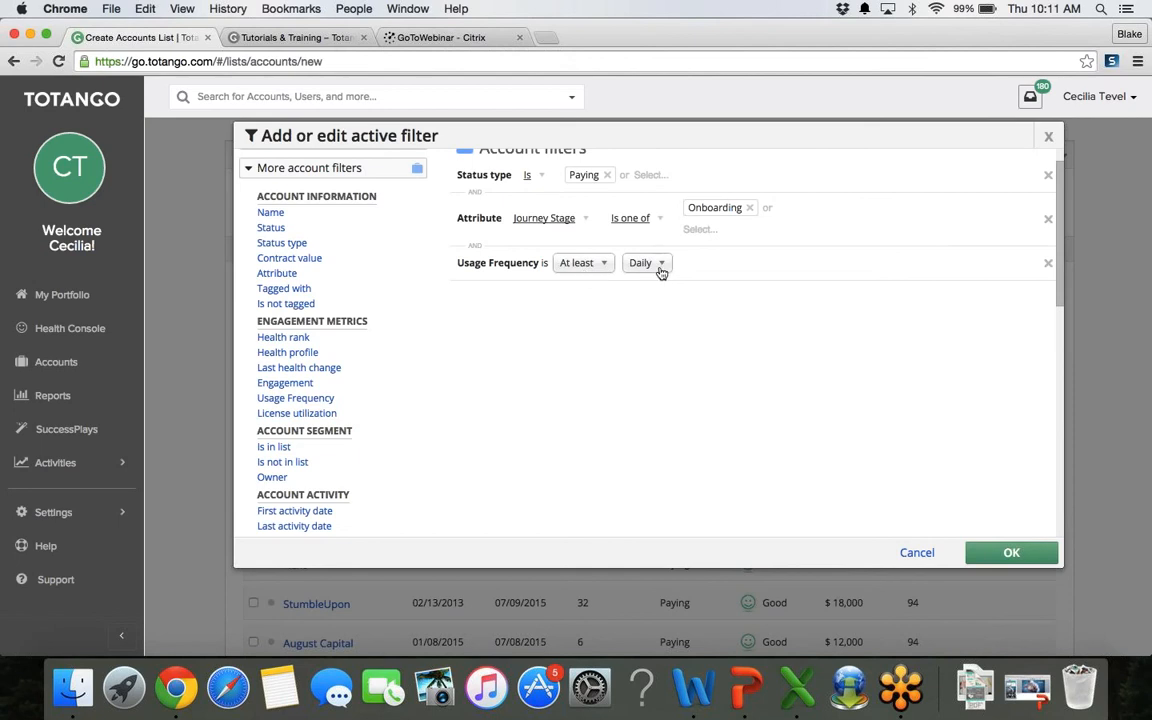
click(1048, 263)
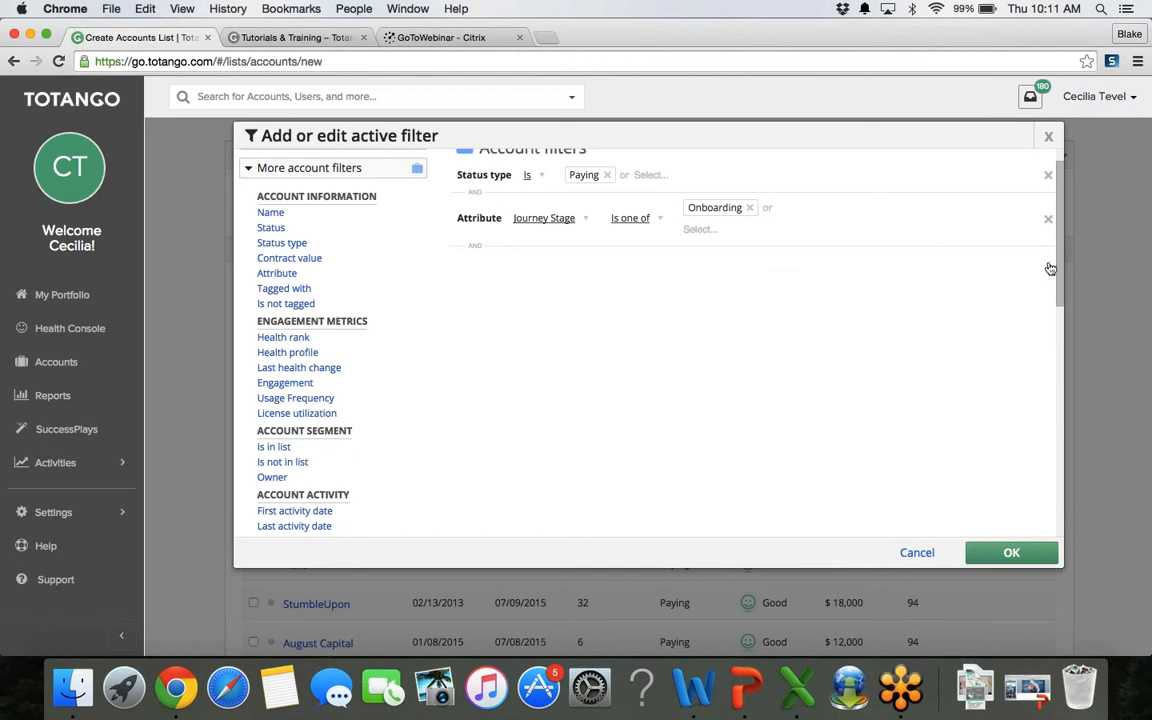
click(1009, 553)
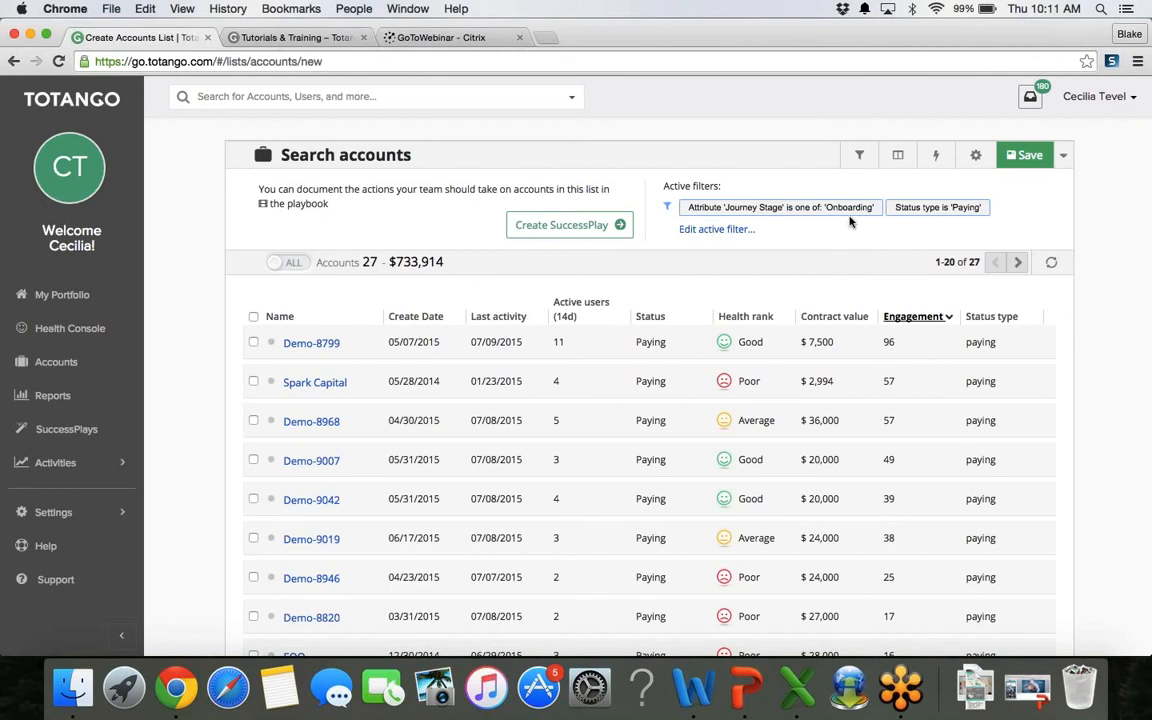
click(284, 263)
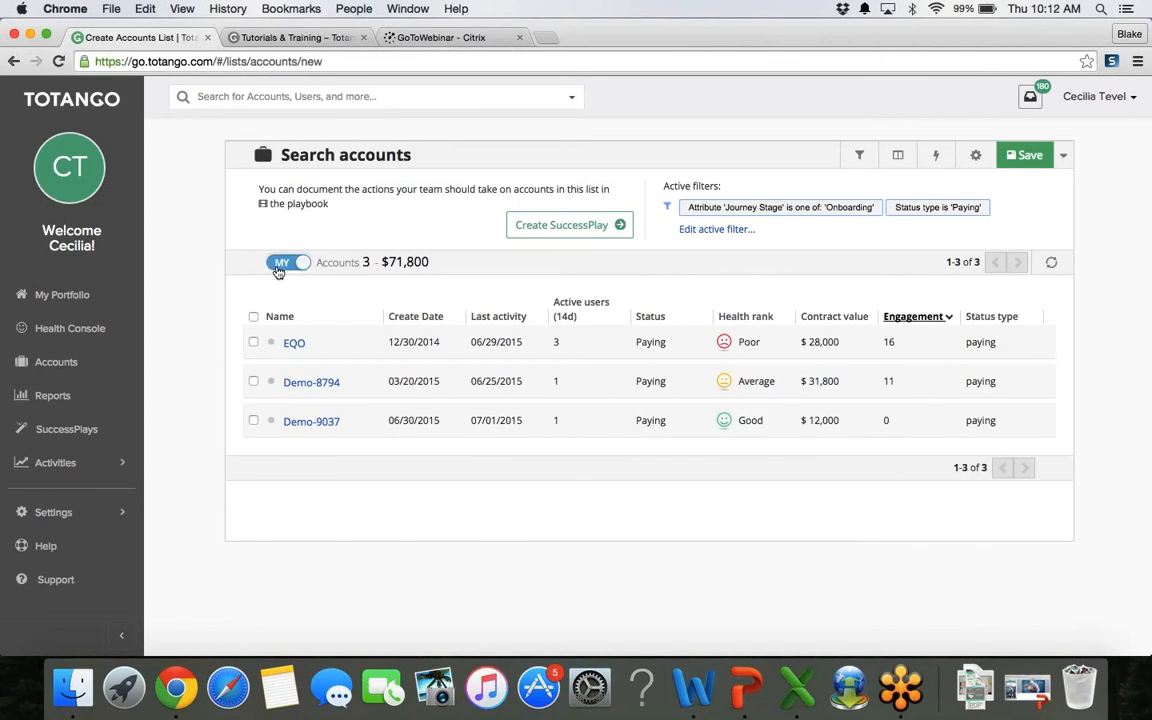
click(280, 265)
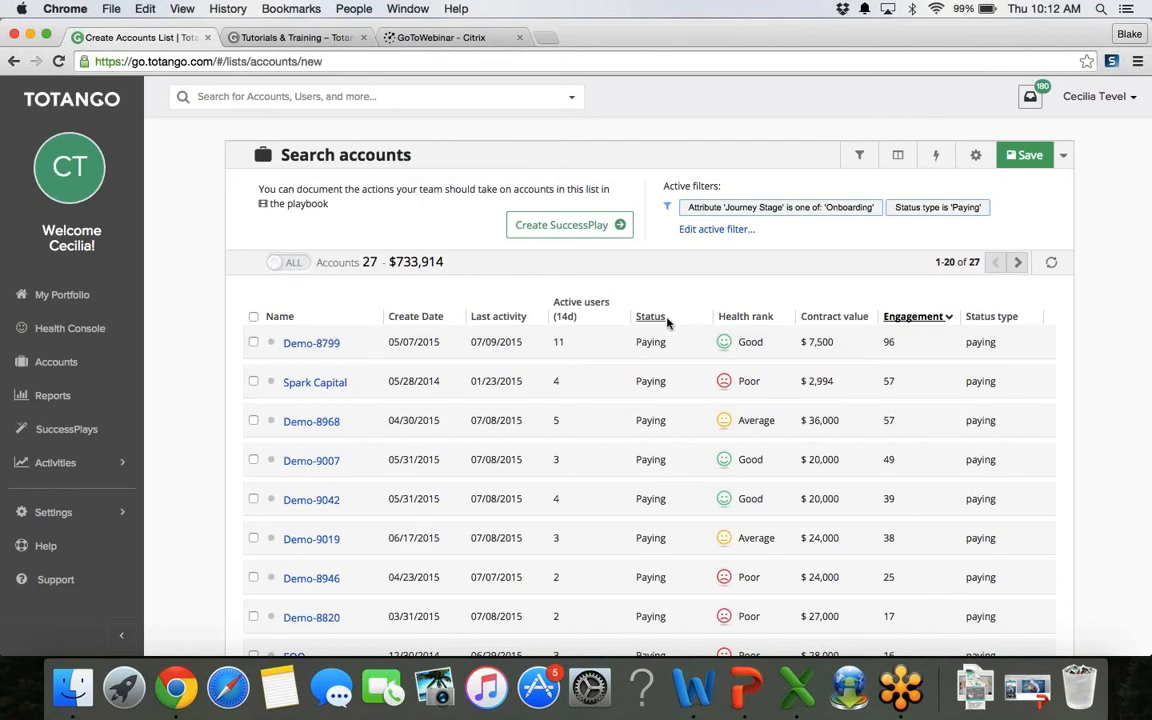
Step: Remove the Status through Status type columns and add a Usage Frequency column
click(899, 157)
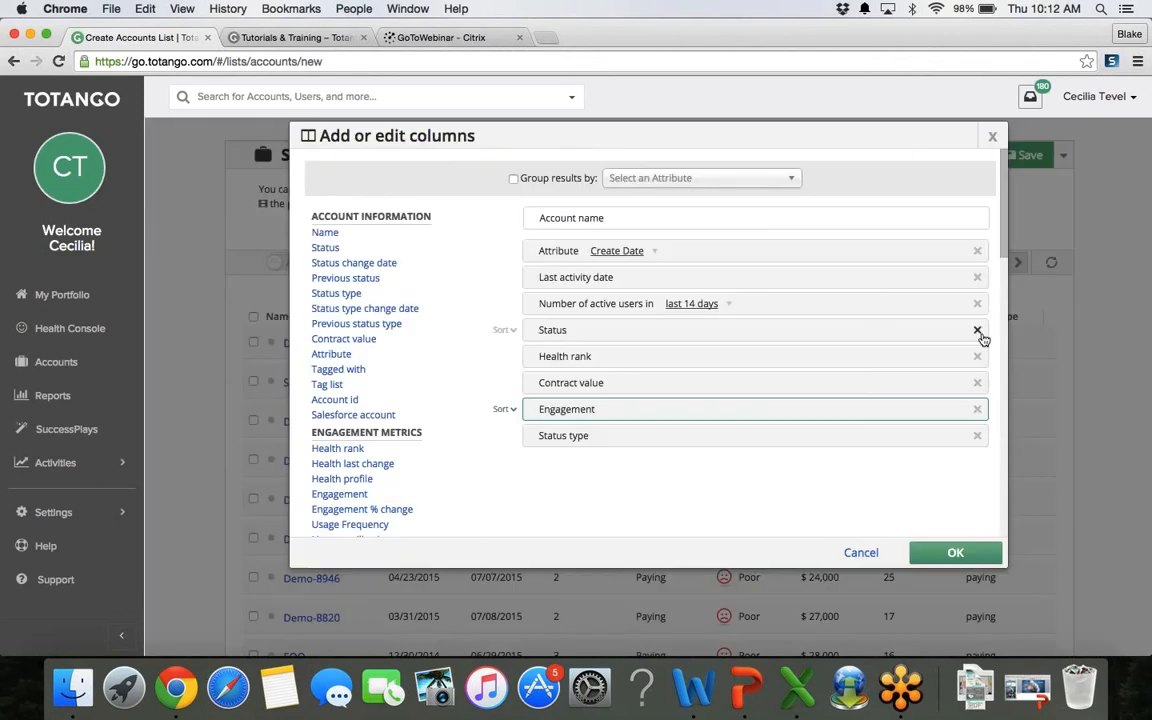
click(977, 330)
click(977, 330)
click(977, 330)
click(977, 331)
click(978, 330)
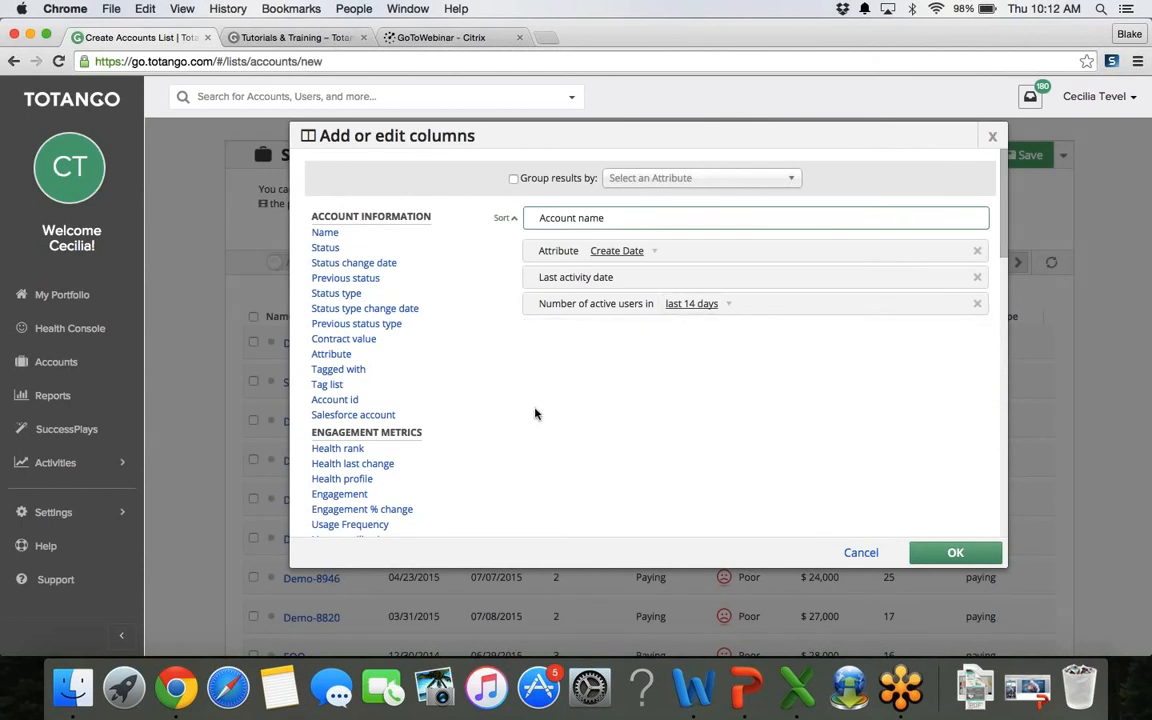
scroll(535, 413, down, 2)
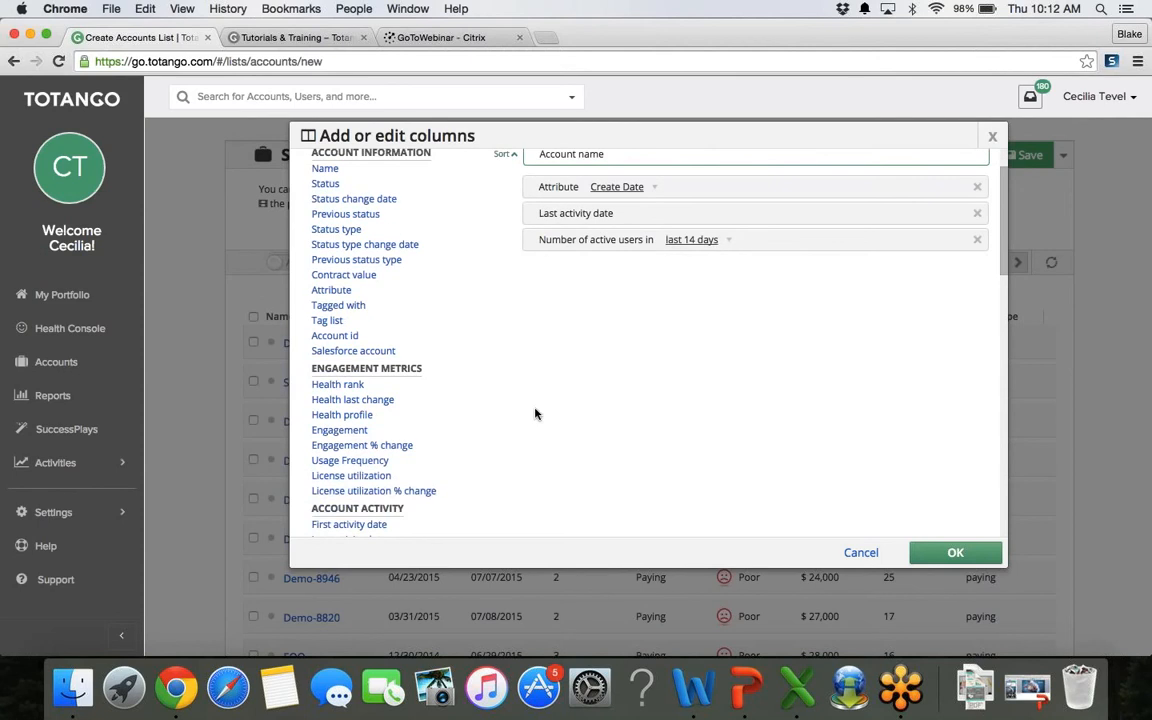
click(390, 462)
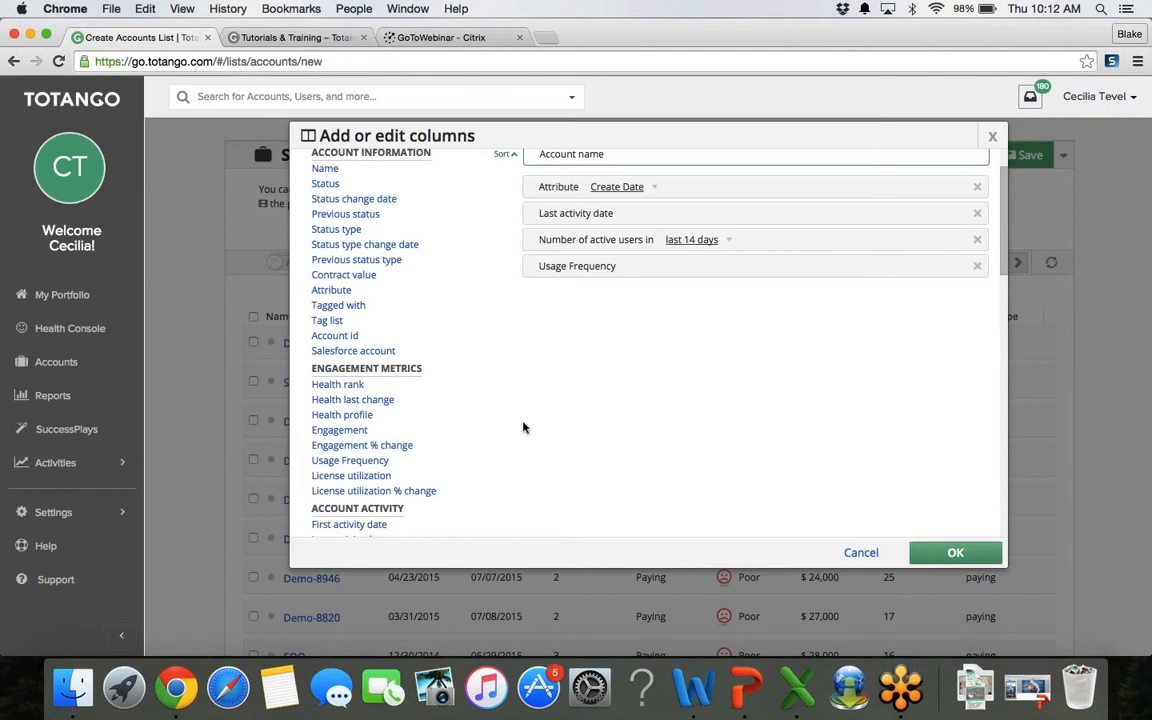
Step: Add a Document created activity count over the last 90 days and apply the columns
scroll(522, 428, down, 5)
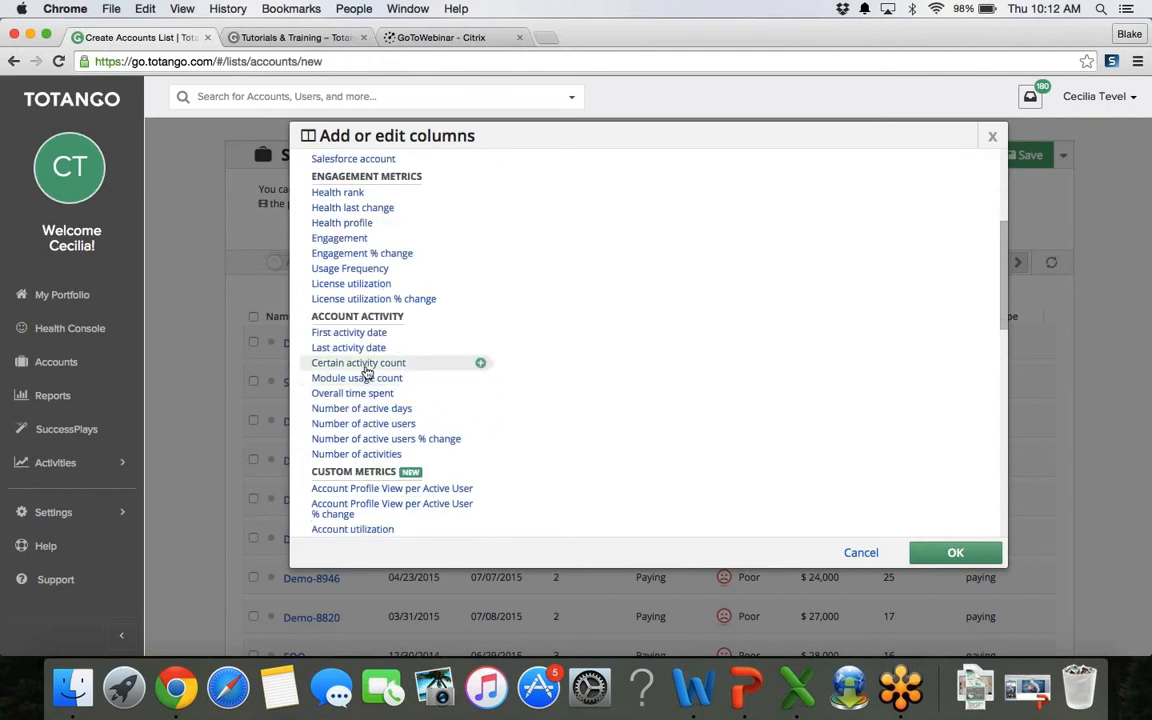
scroll(678, 337, up, 6)
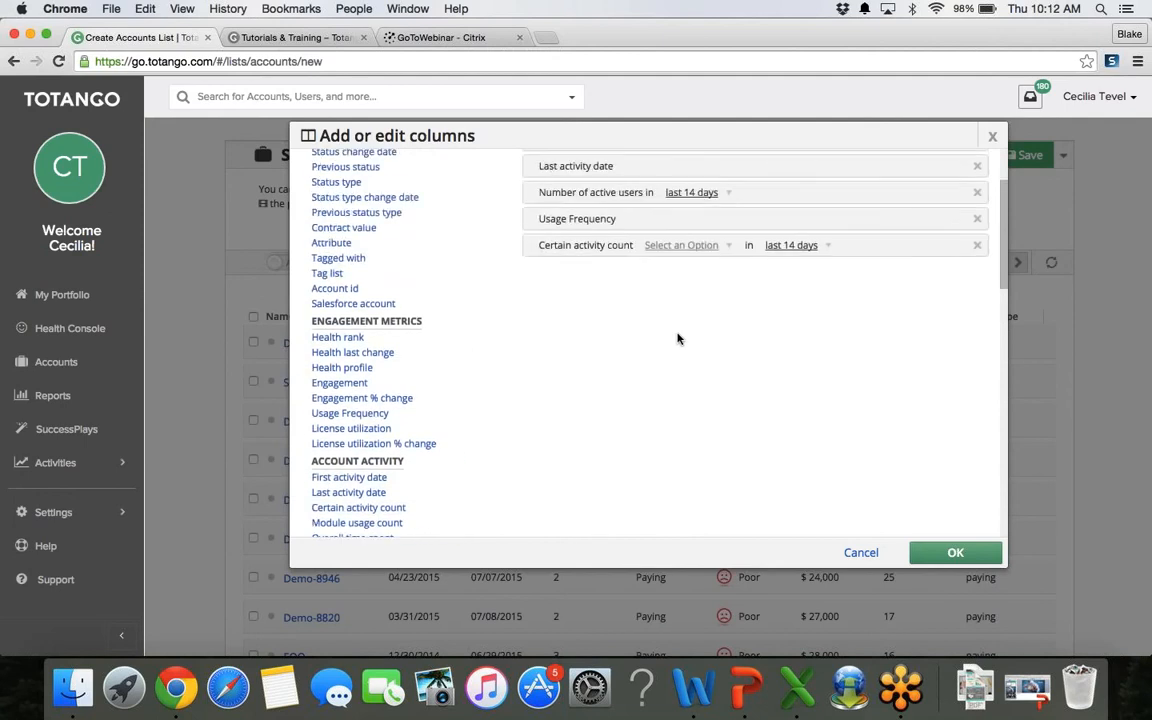
click(705, 328)
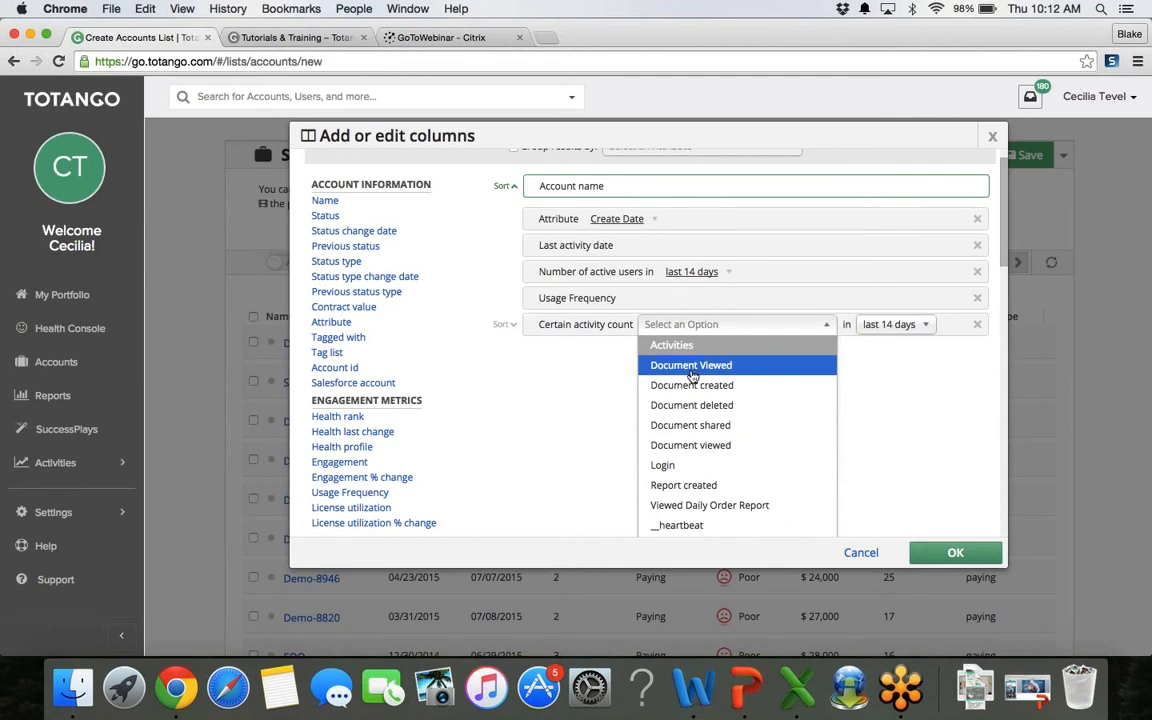
click(691, 386)
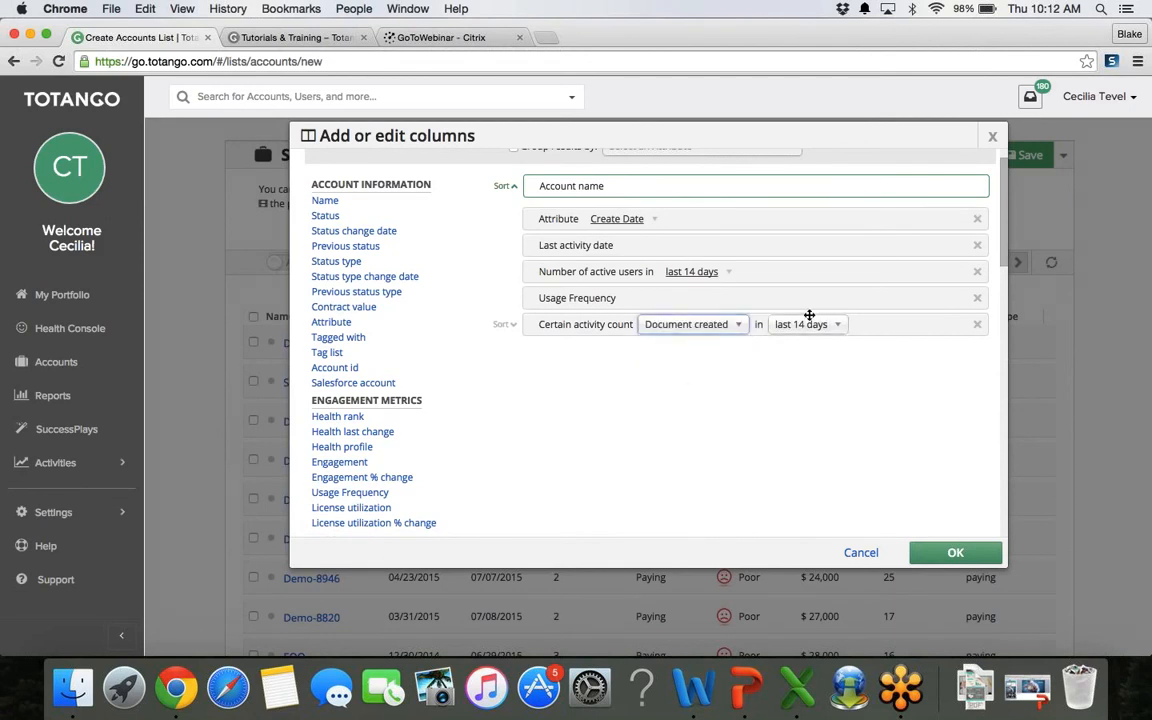
click(809, 322)
click(810, 428)
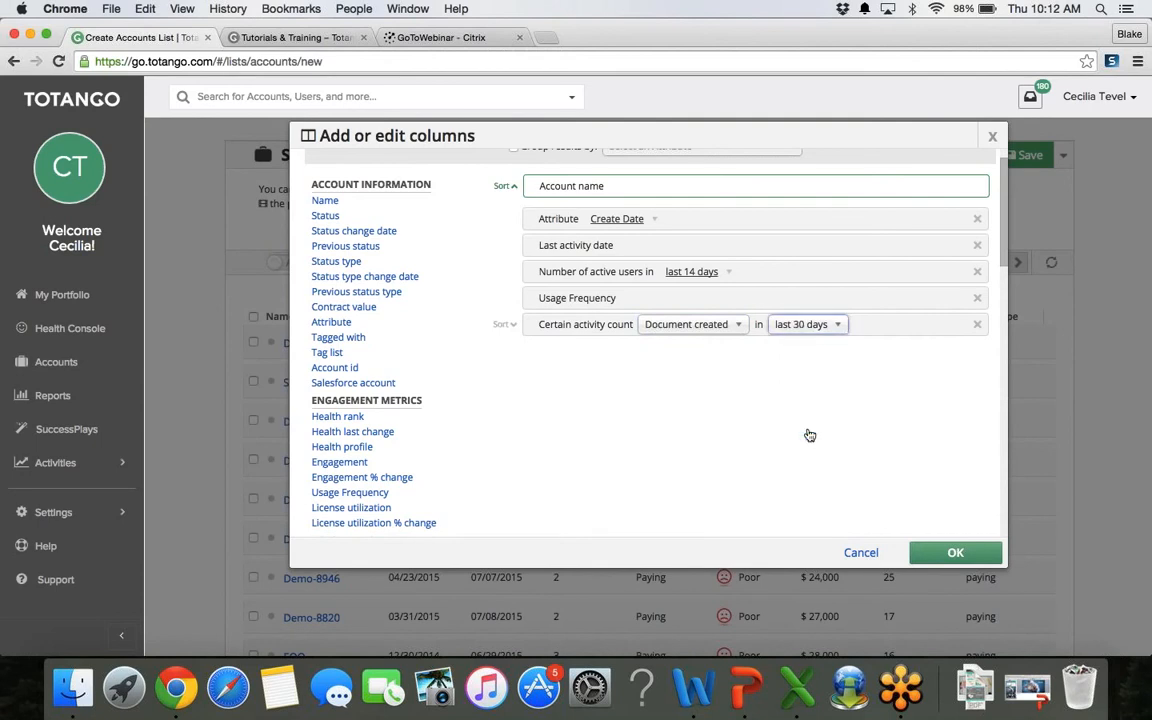
click(812, 328)
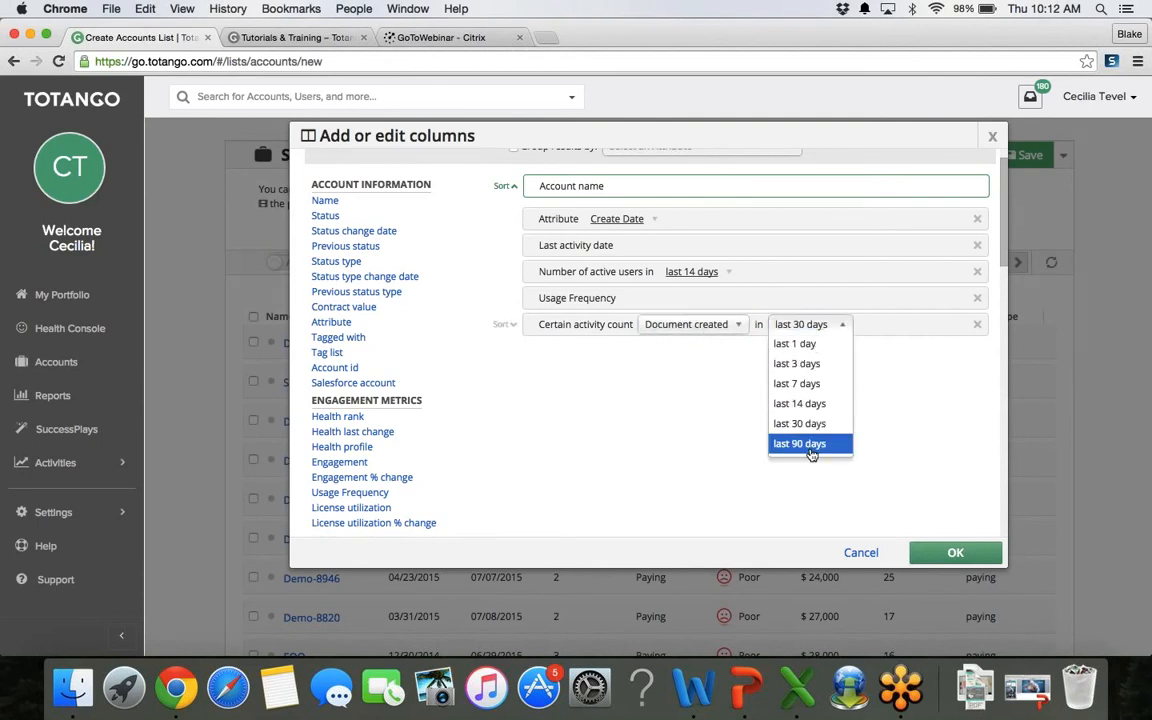
click(810, 444)
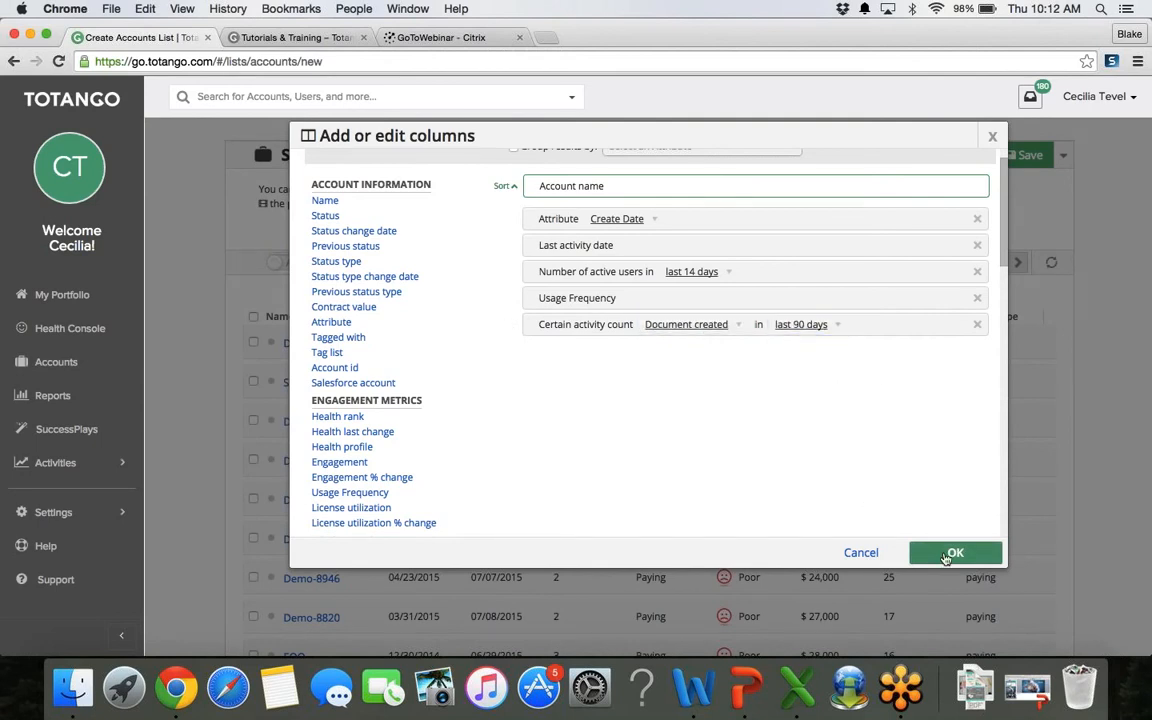
click(946, 555)
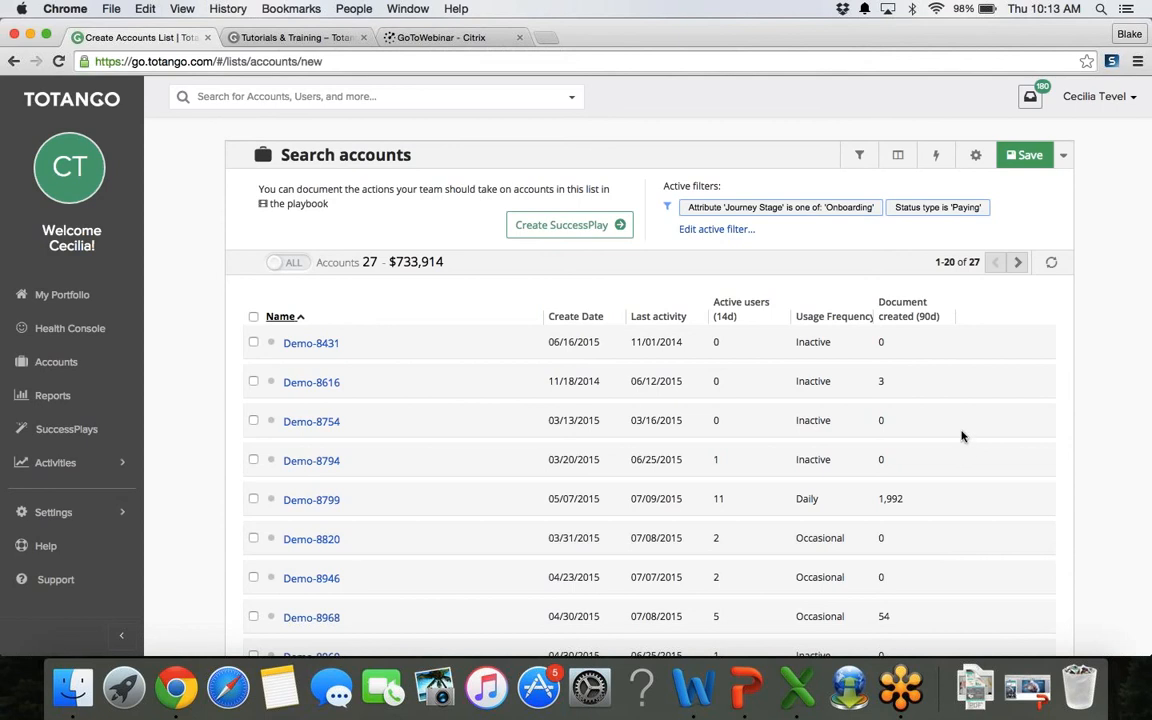
Step: Sort accounts by the Document created (90d) column, then open Add or edit triggers
click(911, 318)
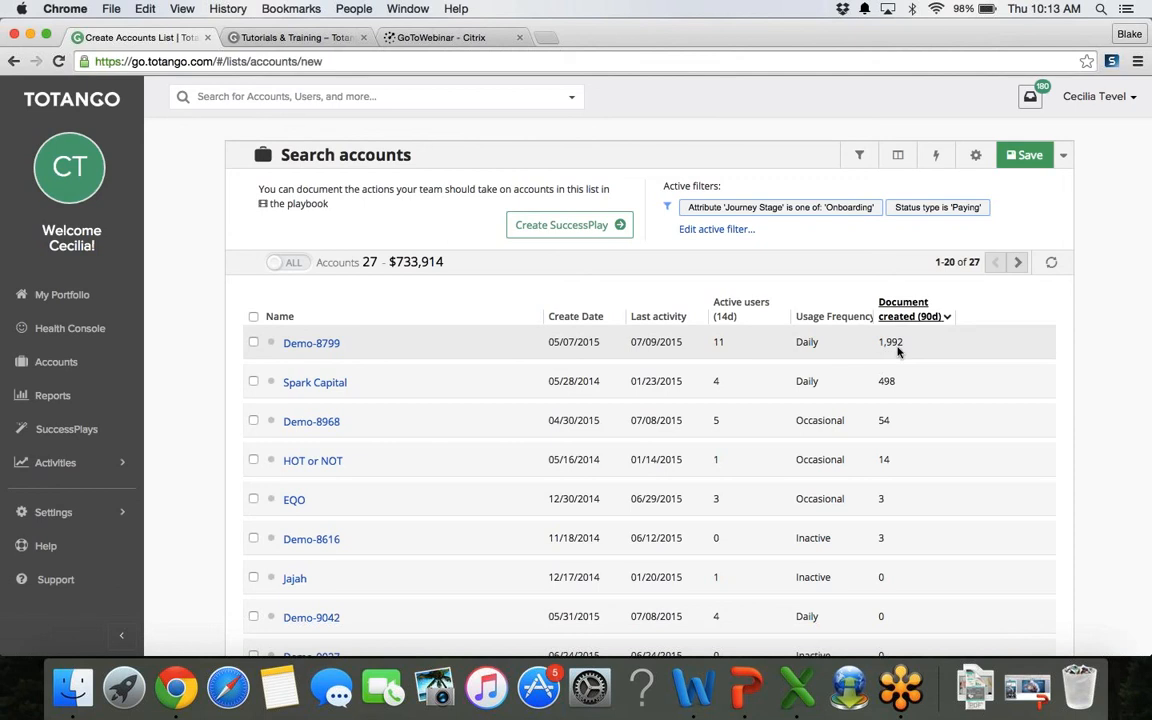
click(938, 157)
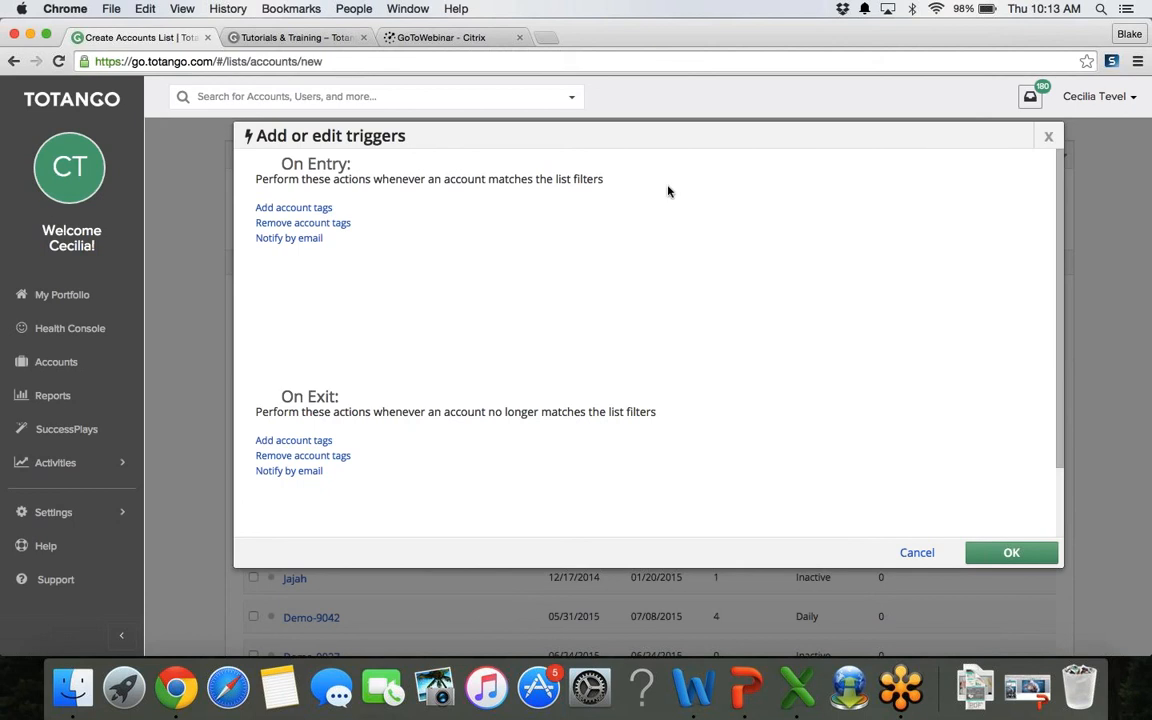
Step: Add an On Entry email notification and begin entering a colleague's address
mouse_move(359, 230)
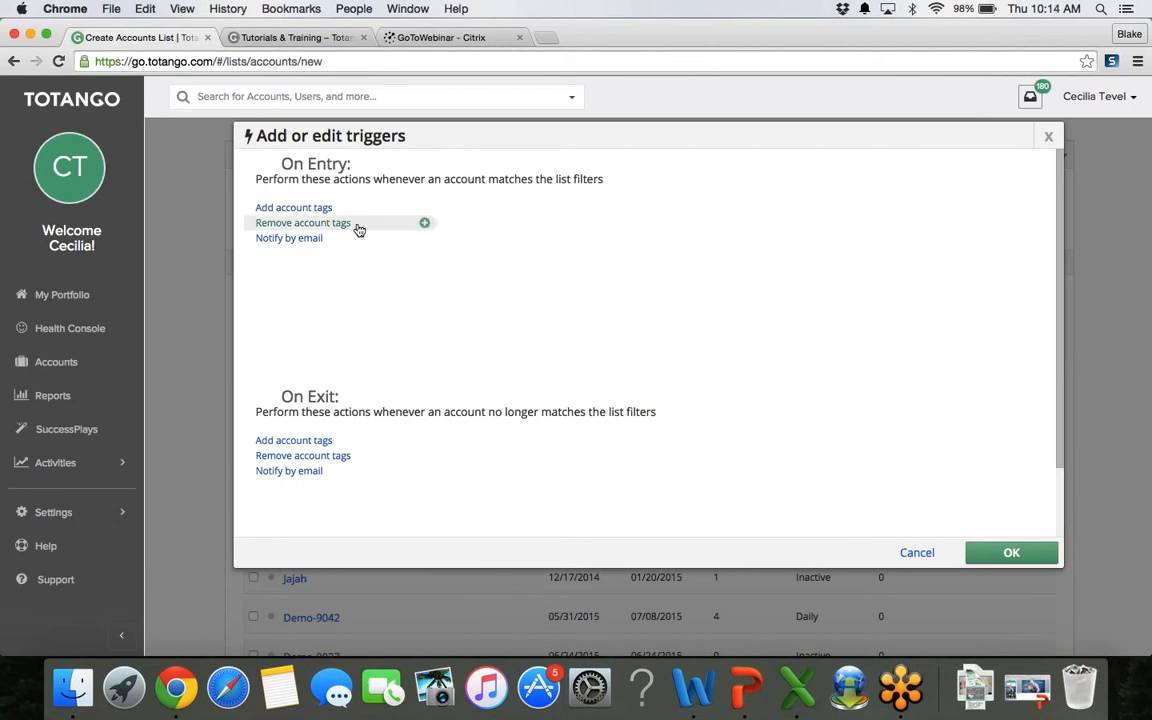
click(346, 241)
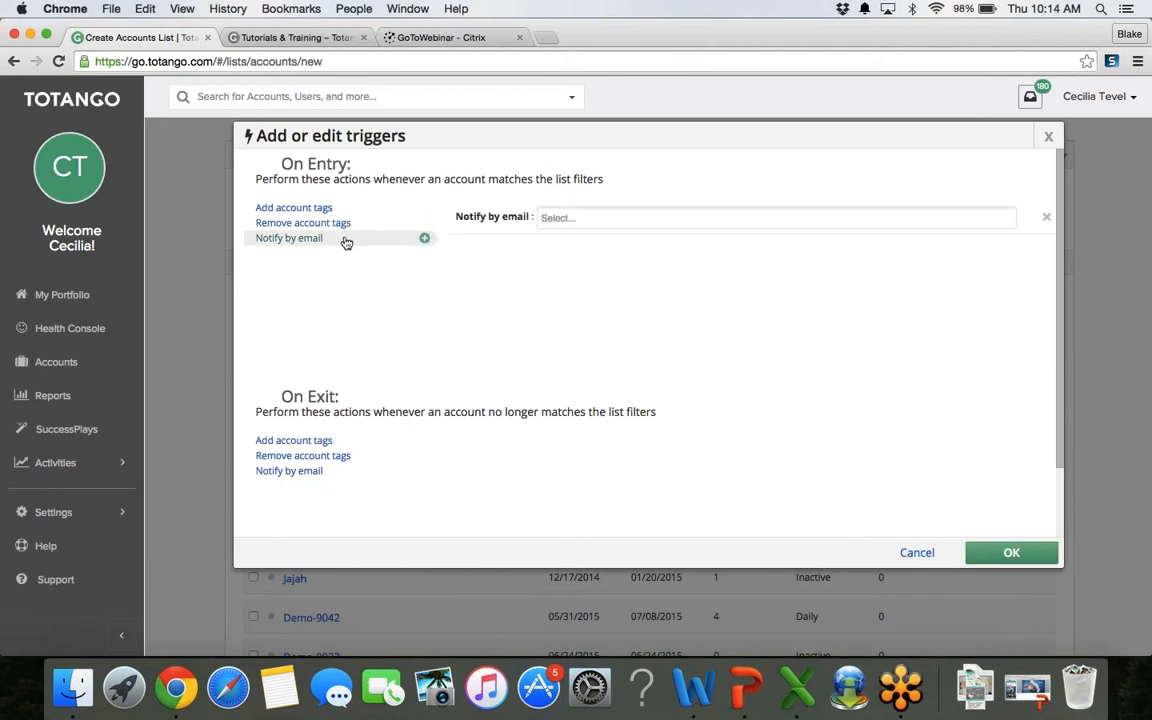
click(566, 217)
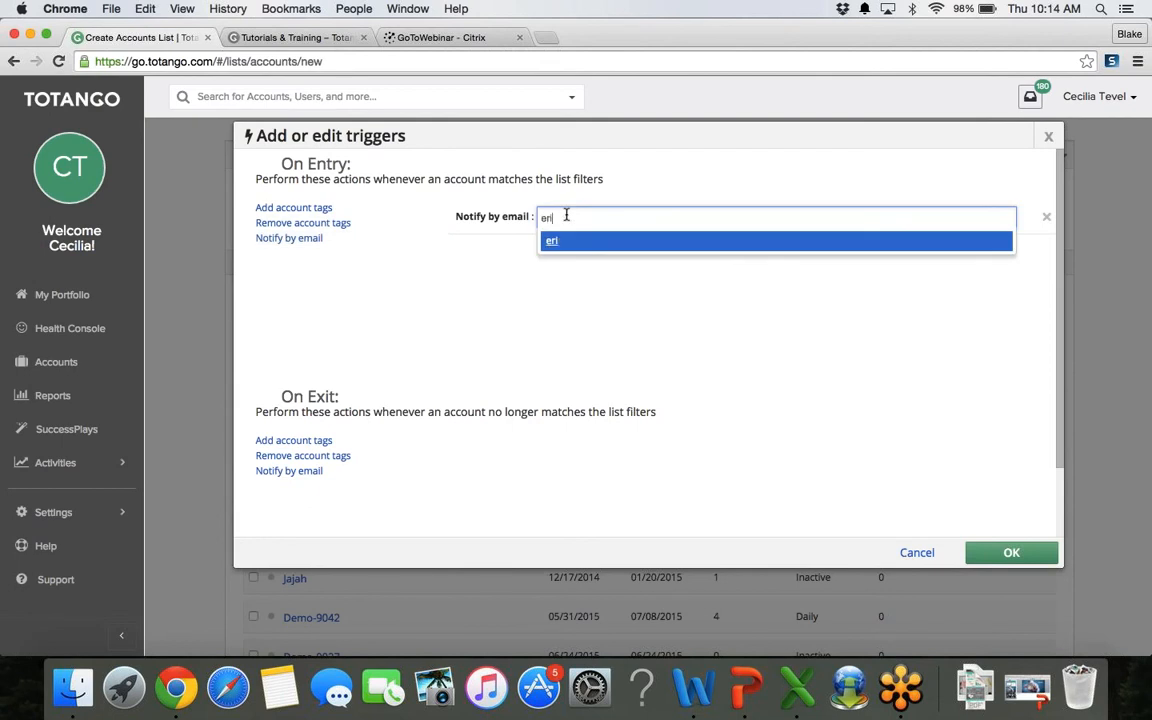
click(371, 322)
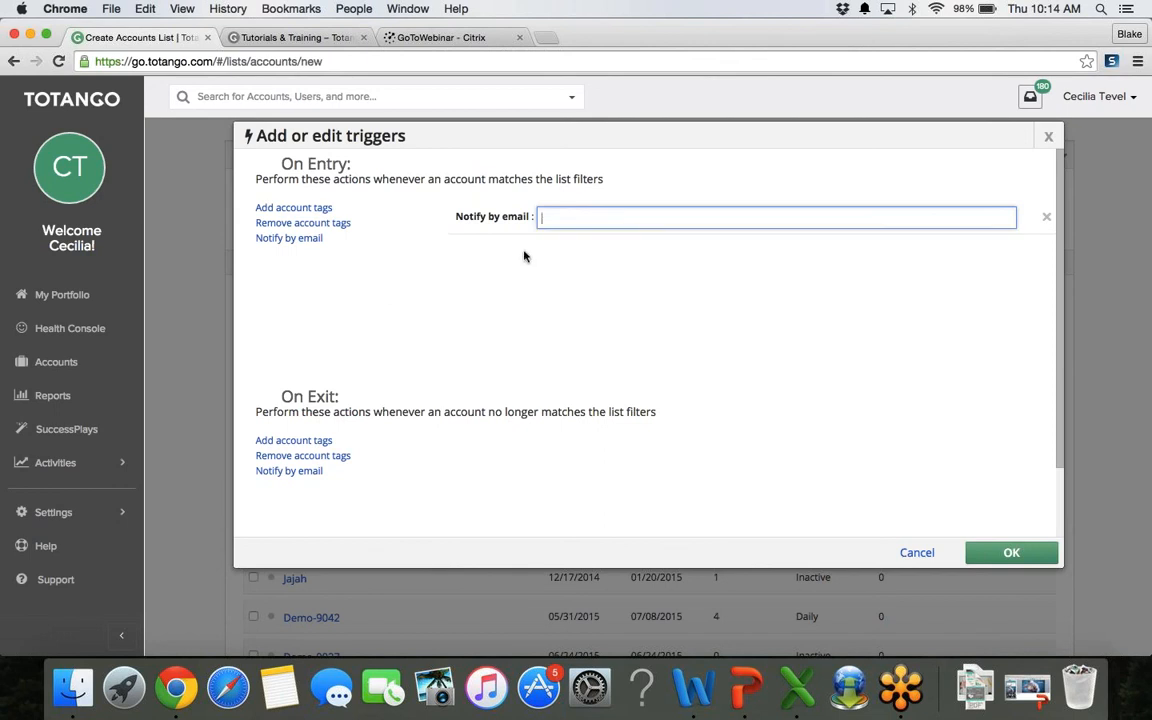
Step: Set the colleague's e-mail address as recipient for both On Exit and On Entry notifications
click(310, 472)
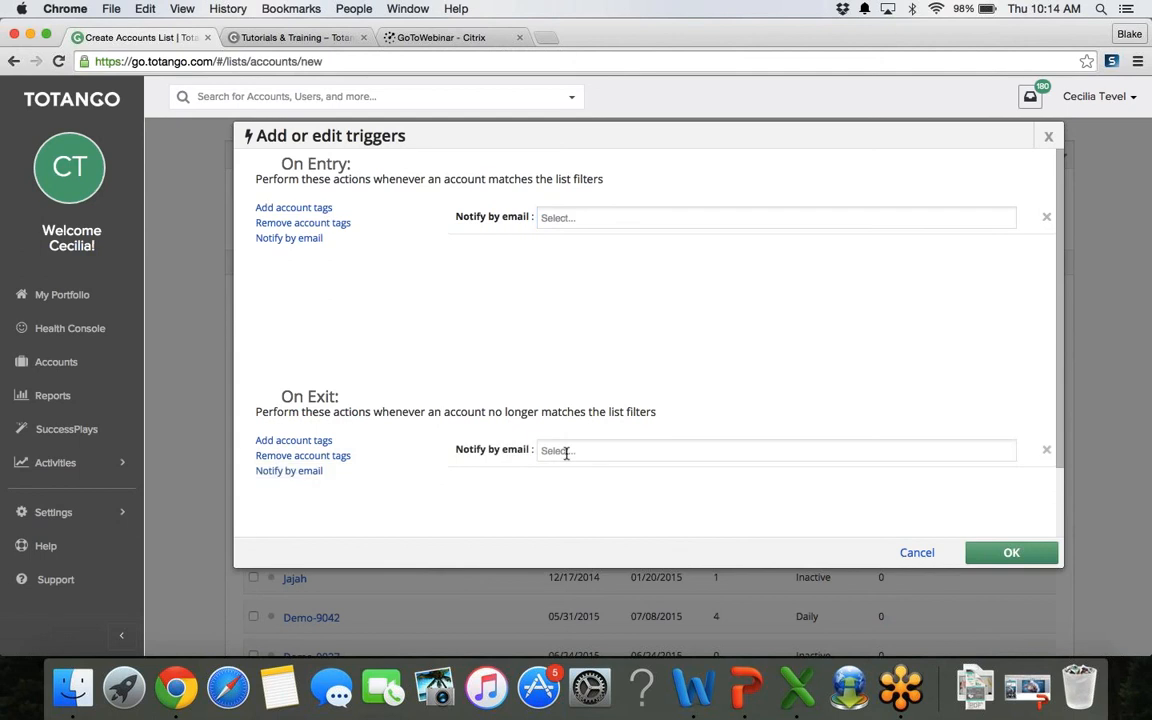
click(566, 451)
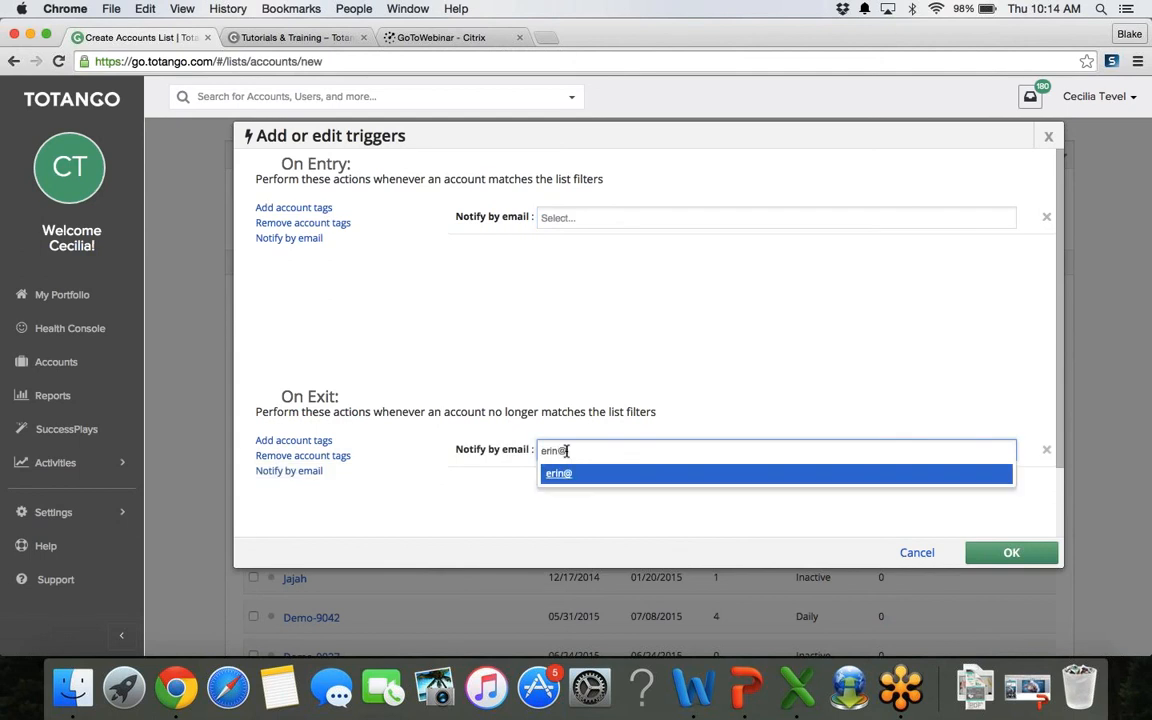
click(656, 475)
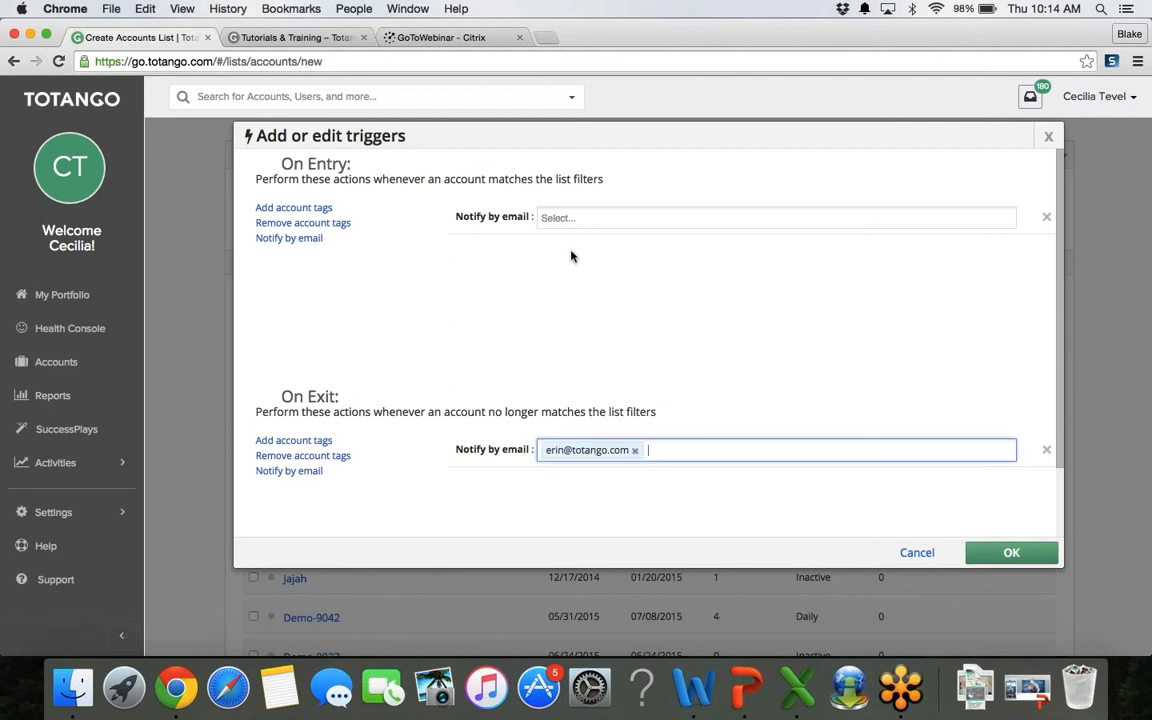
click(553, 217)
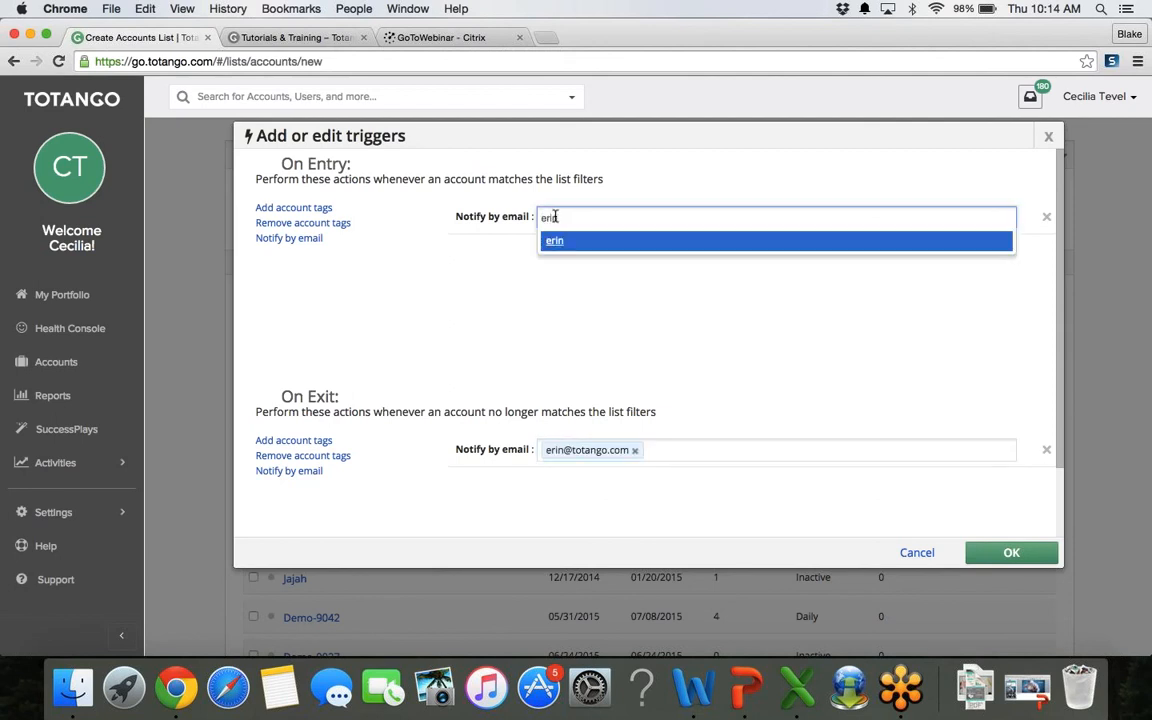
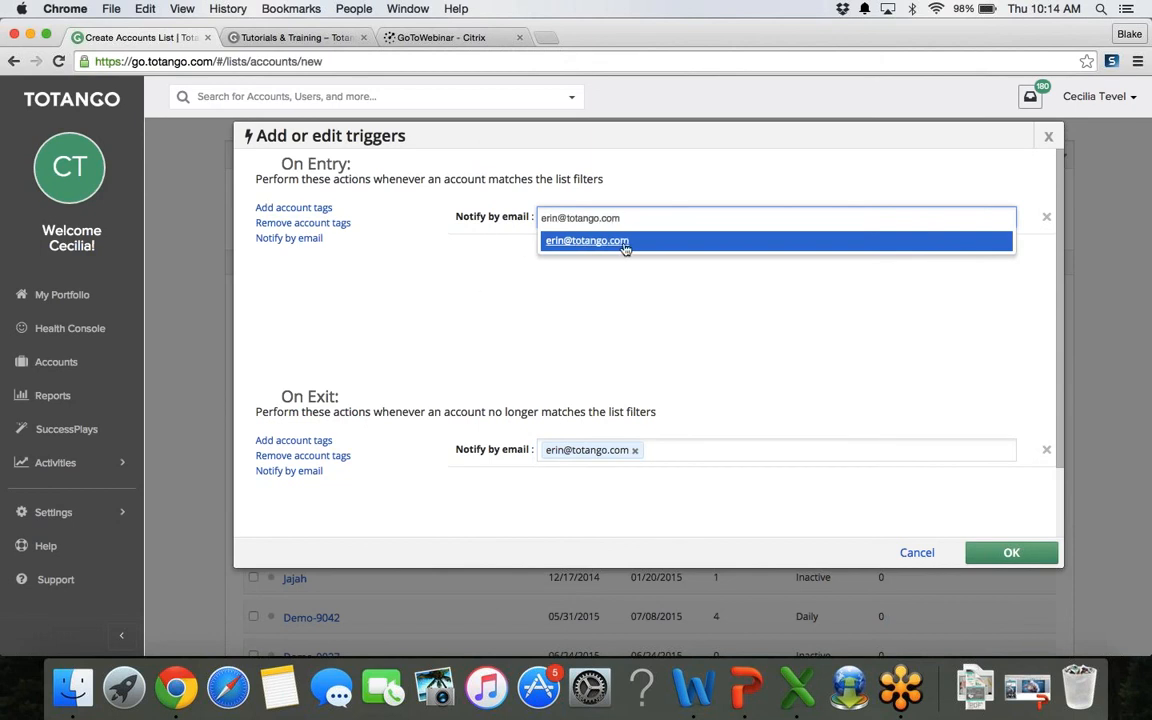
click(590, 241)
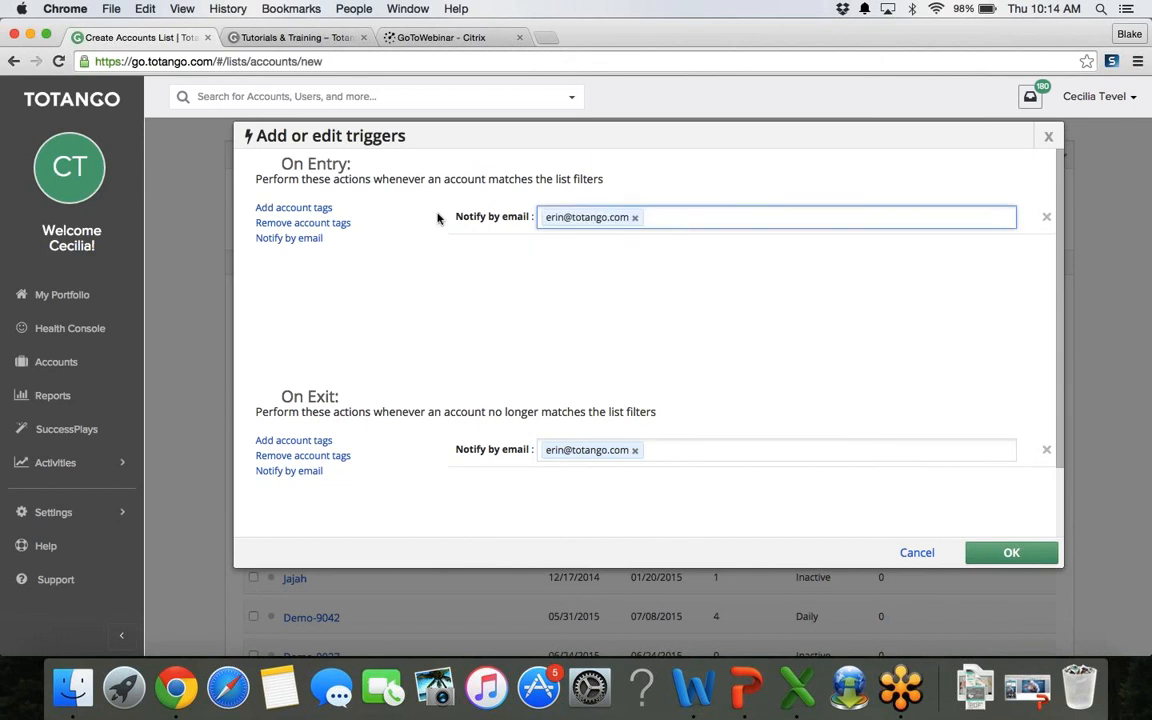
Step: Add the 'current onboarding' tag to accounts on entry
click(326, 213)
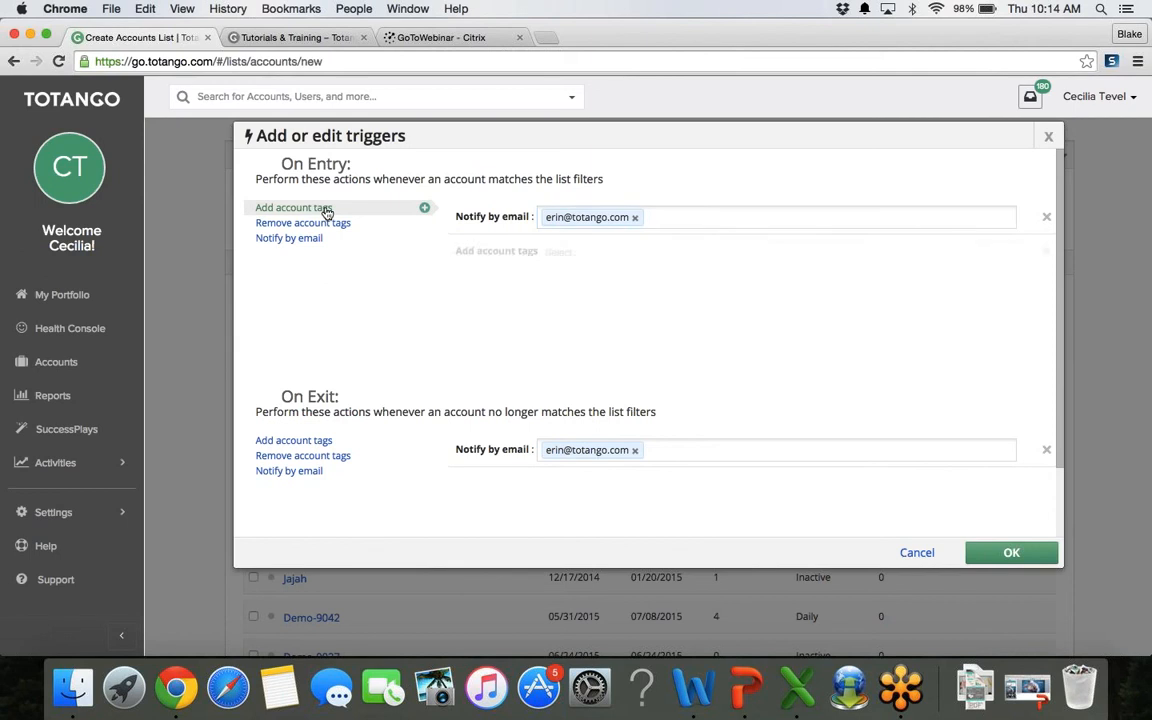
click(558, 255)
text(curr)
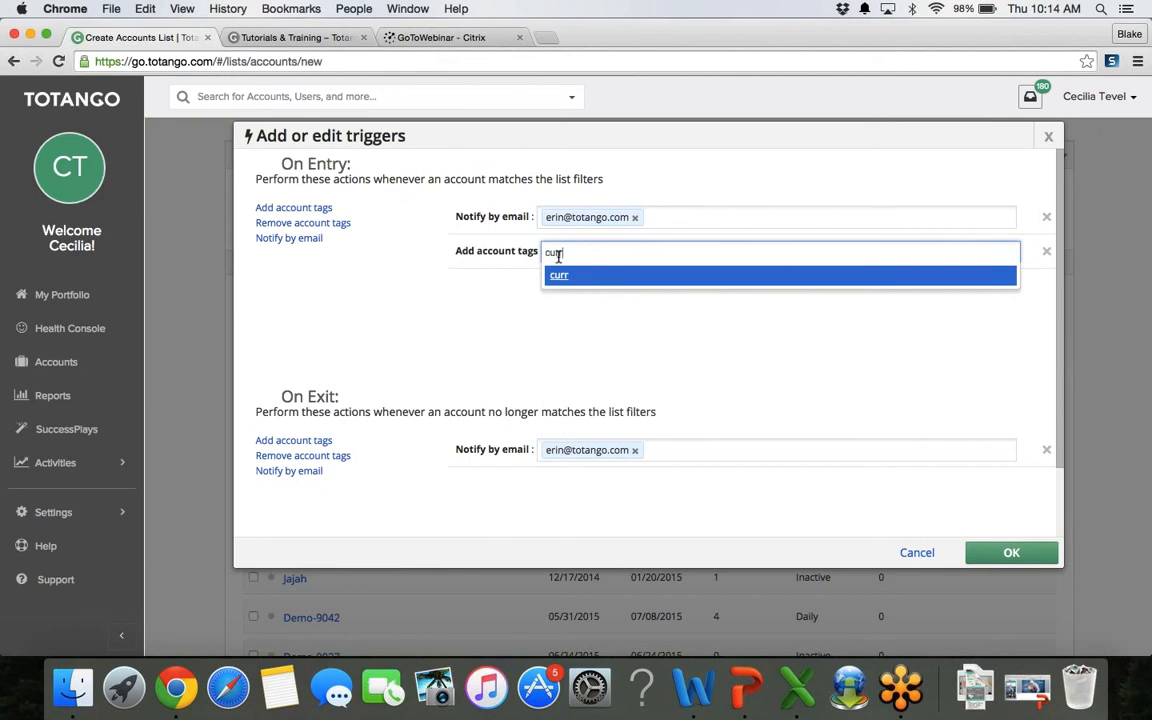
text(ent onboarding)
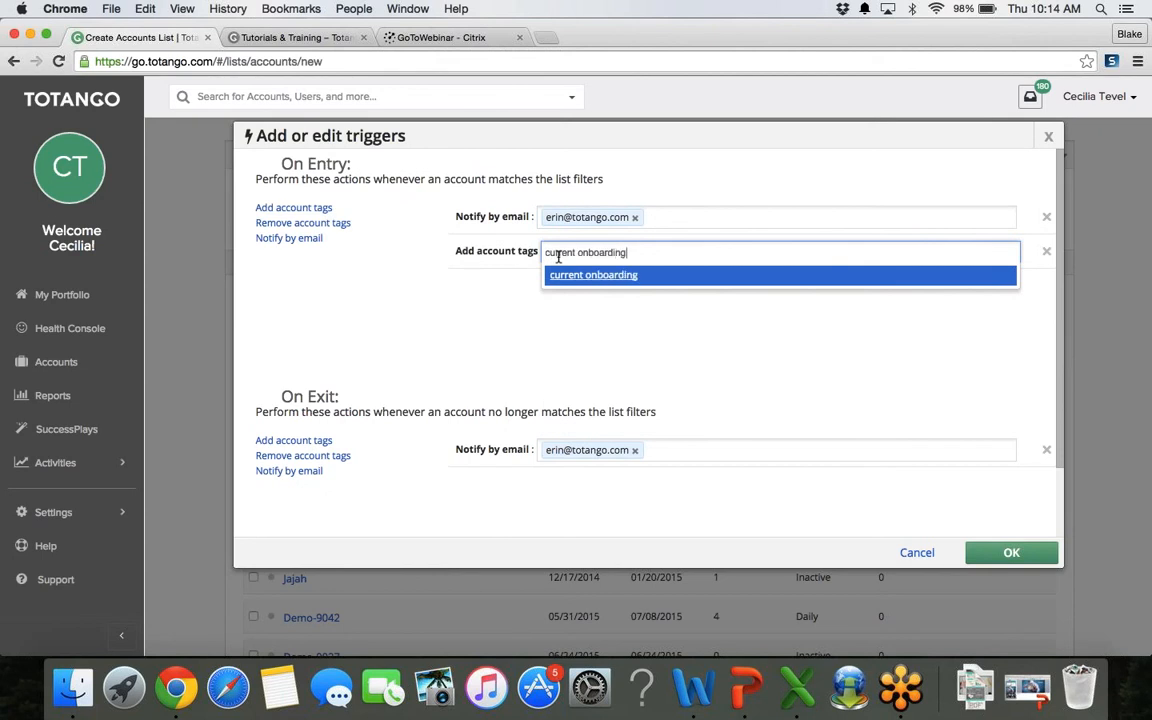
click(655, 276)
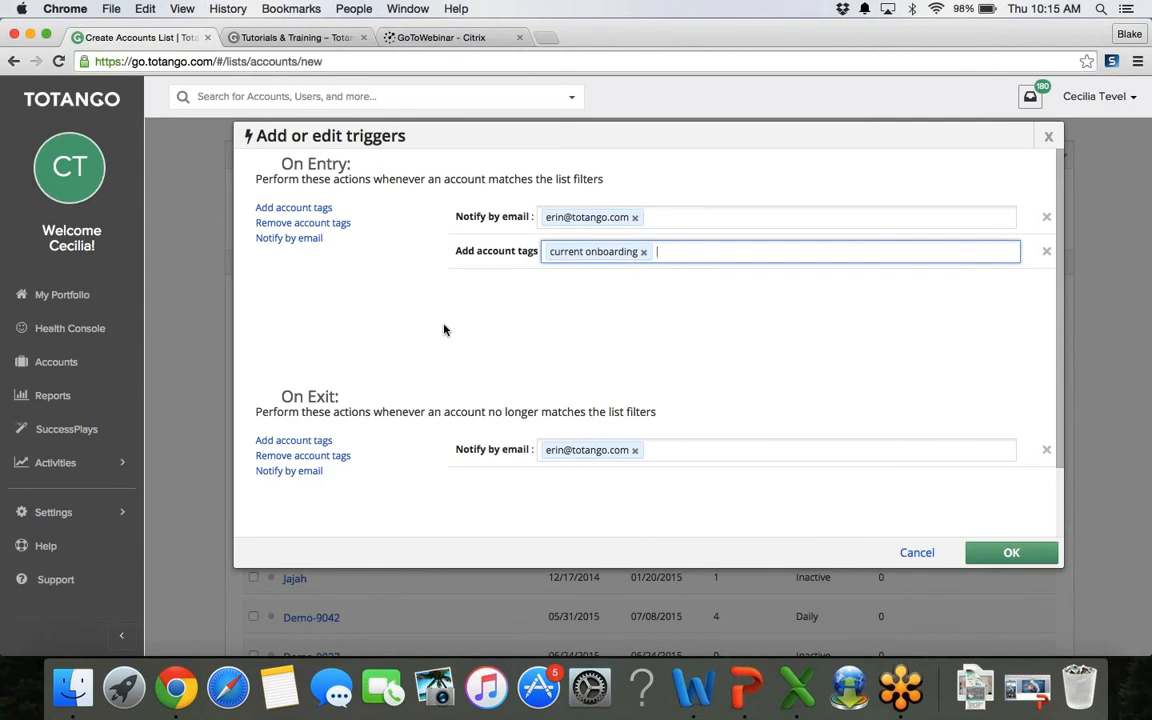
text(4)
key(BackSpace)
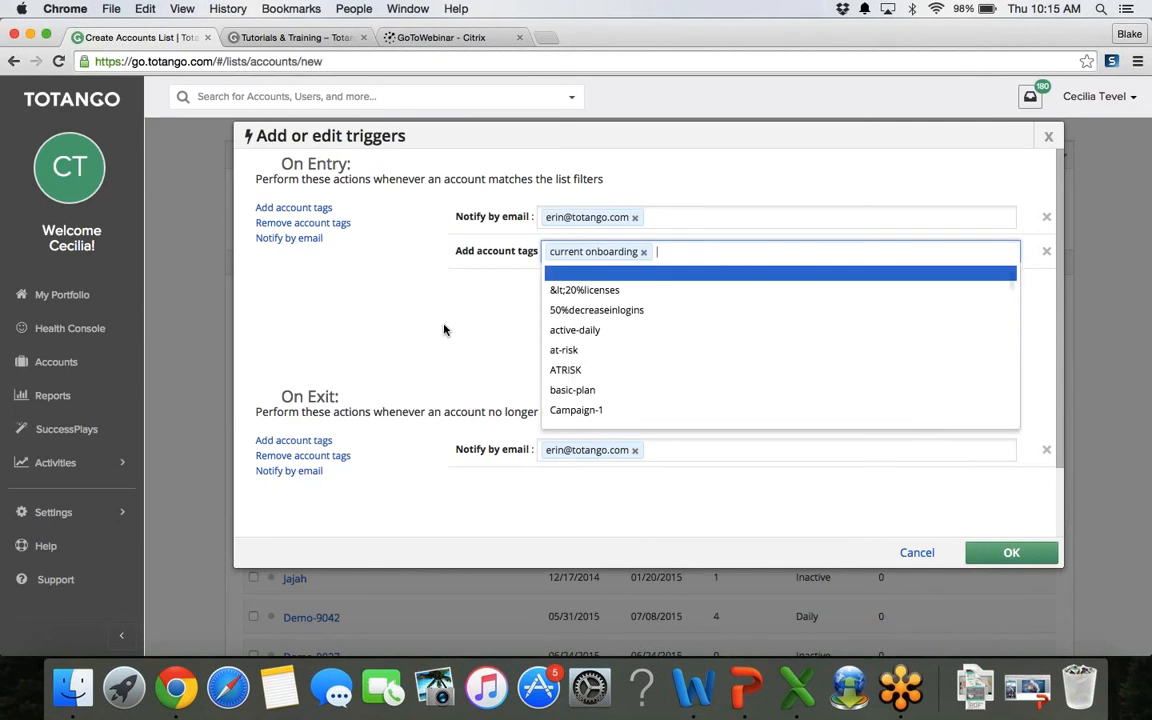
click(322, 347)
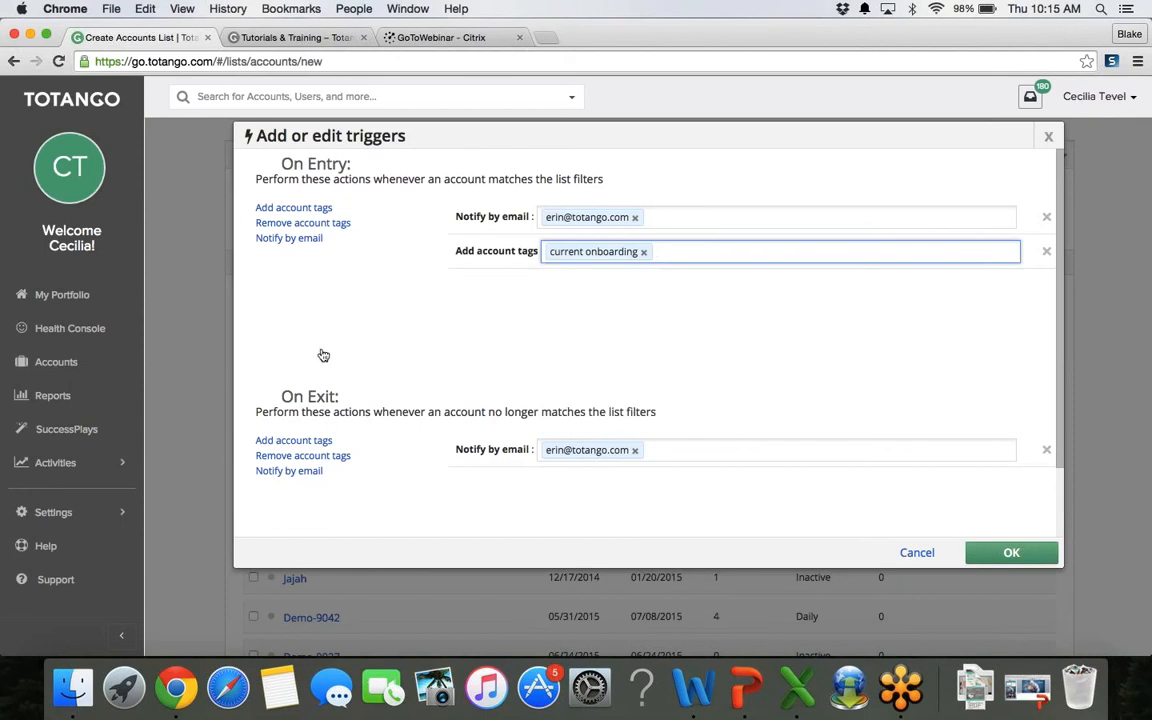
Step: Remove the 'current onboarding' tag from accounts on exit and close the triggers dialog
click(337, 457)
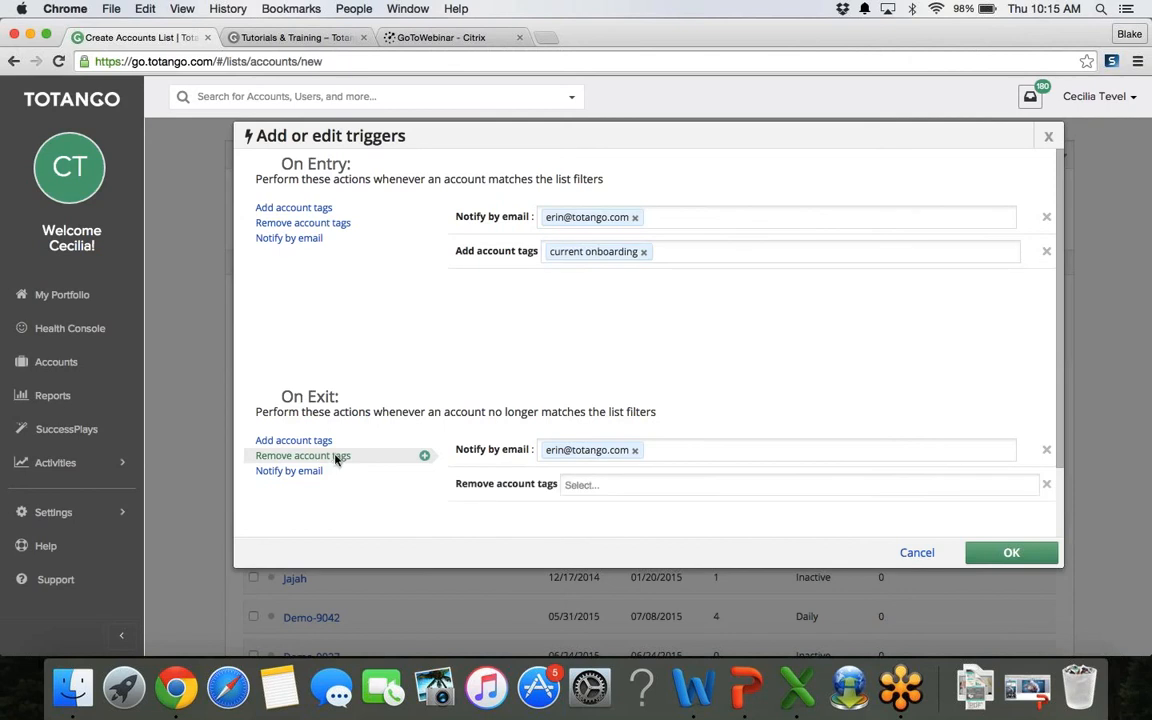
click(594, 484)
text(curre)
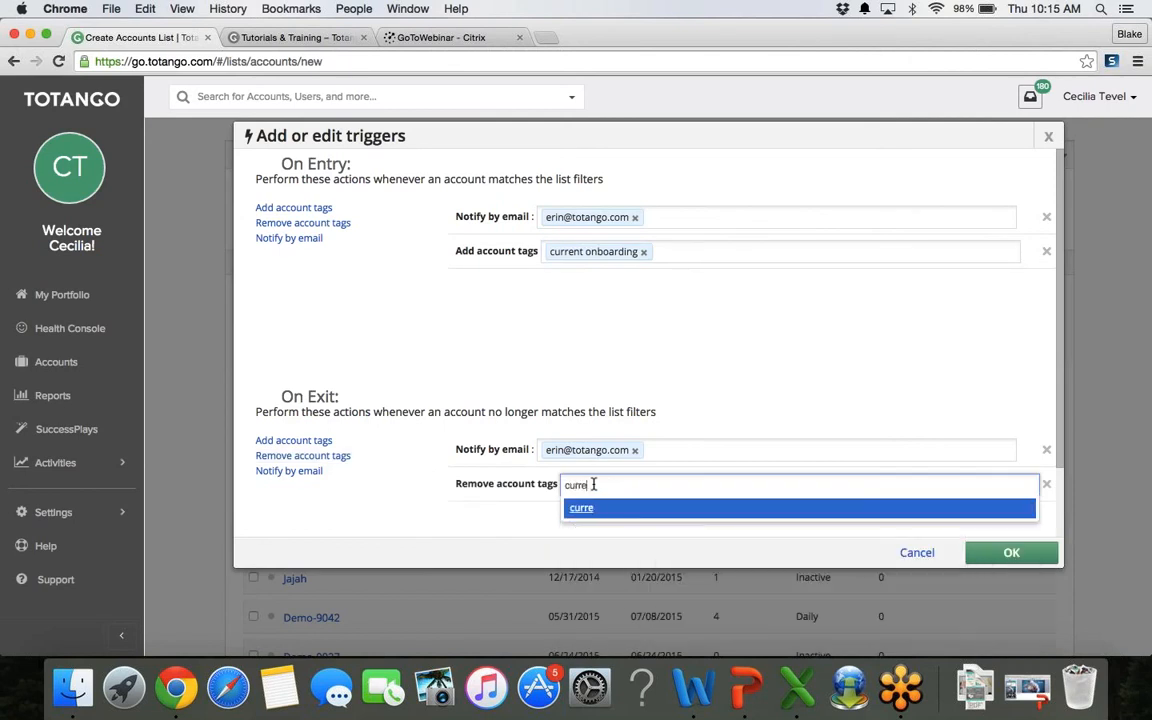
text(nt onboarding)
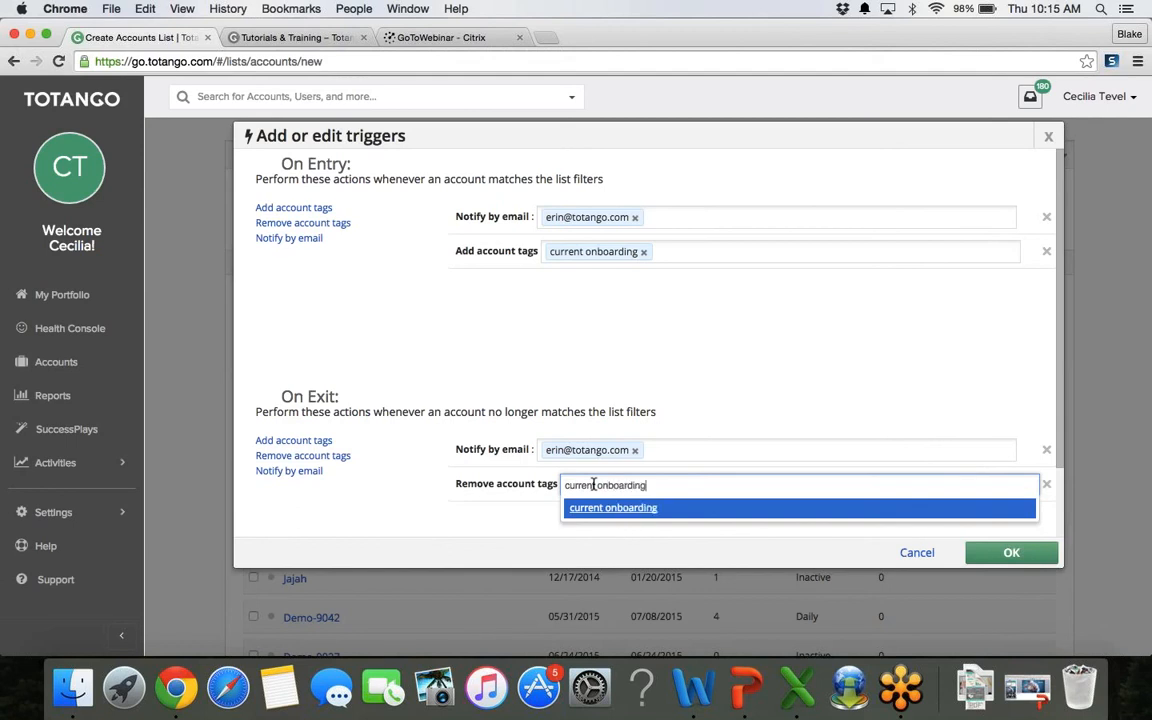
click(663, 510)
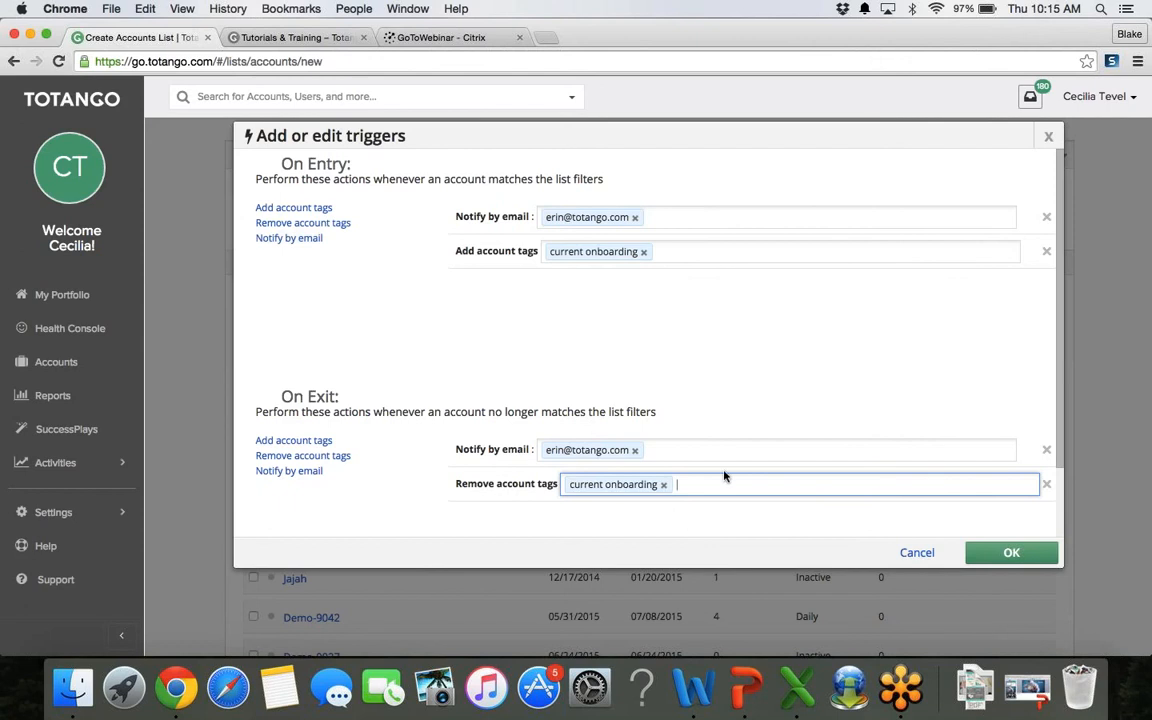
click(930, 554)
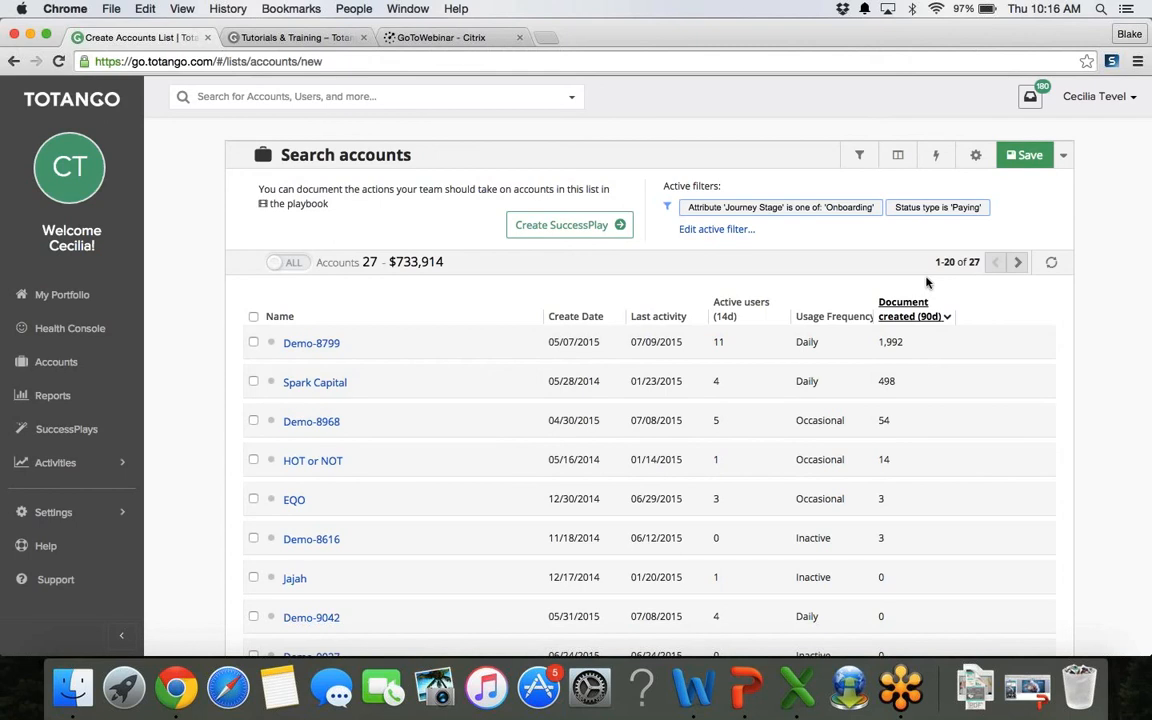
Step: Switch the list from ALL to MY accounts, cancel saving it, and go to Reports
click(287, 263)
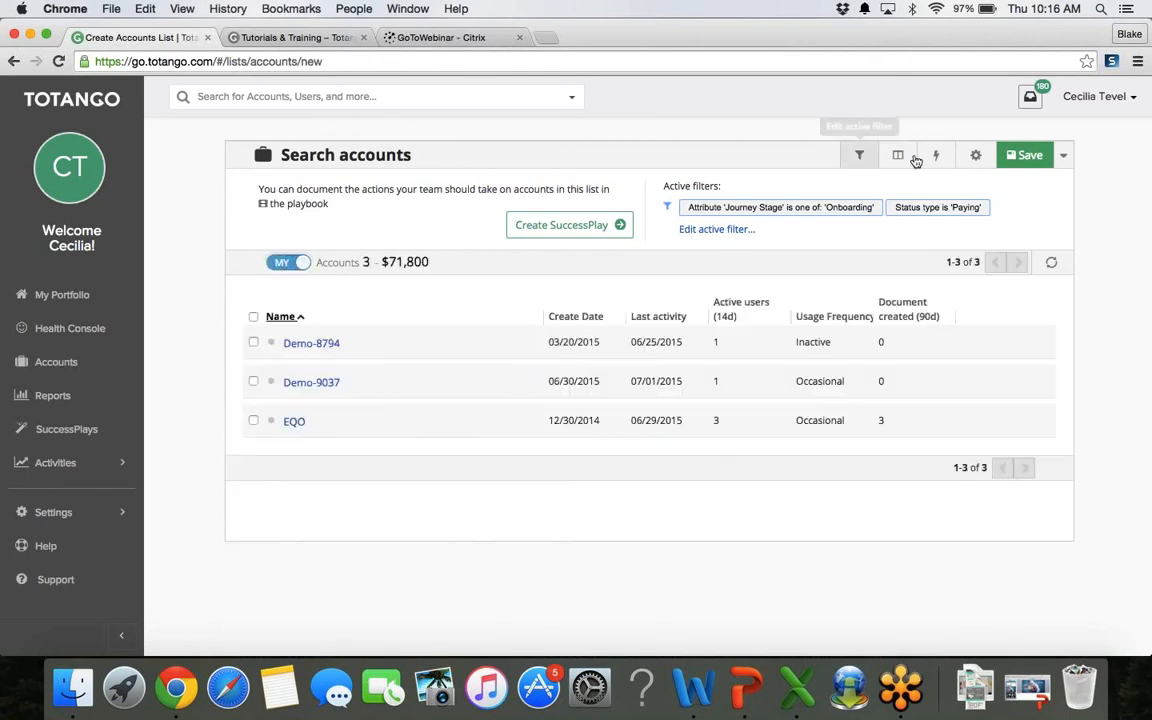
click(1029, 160)
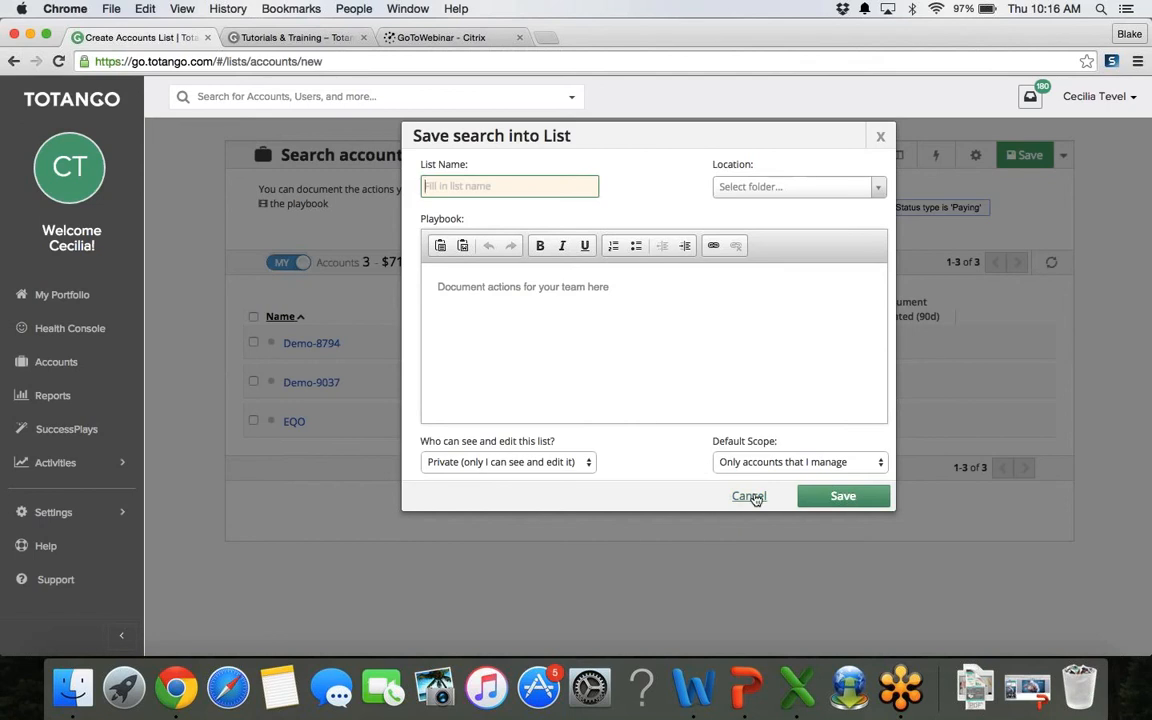
click(751, 497)
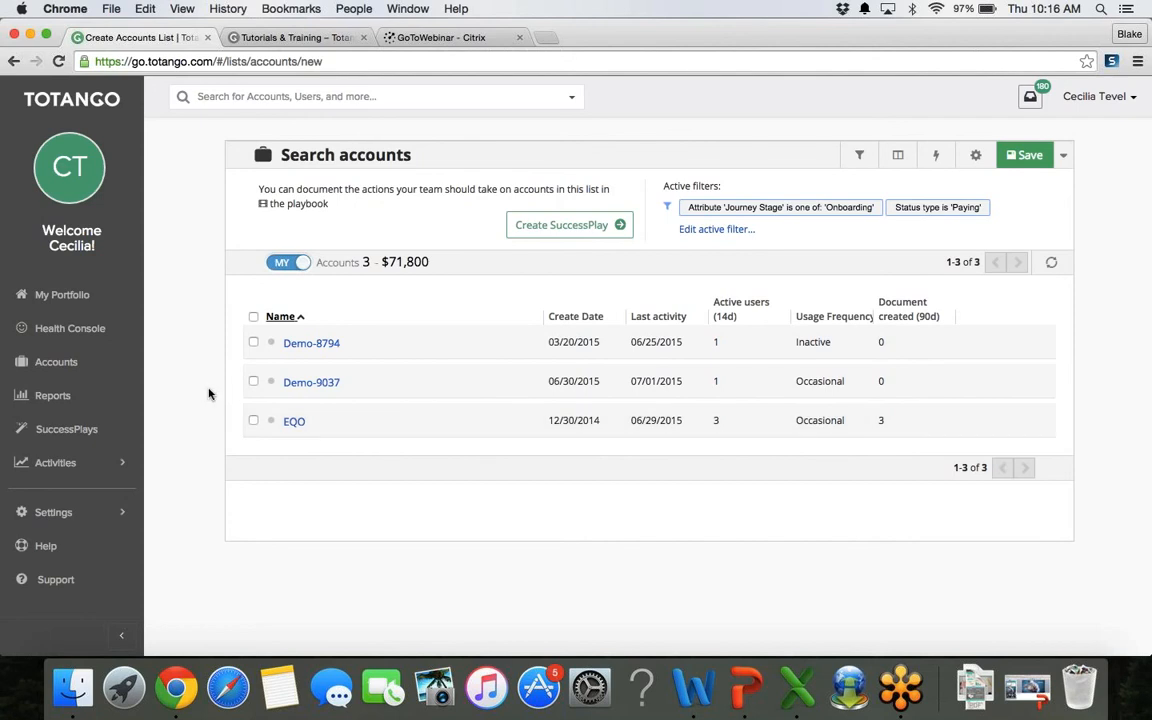
click(71, 398)
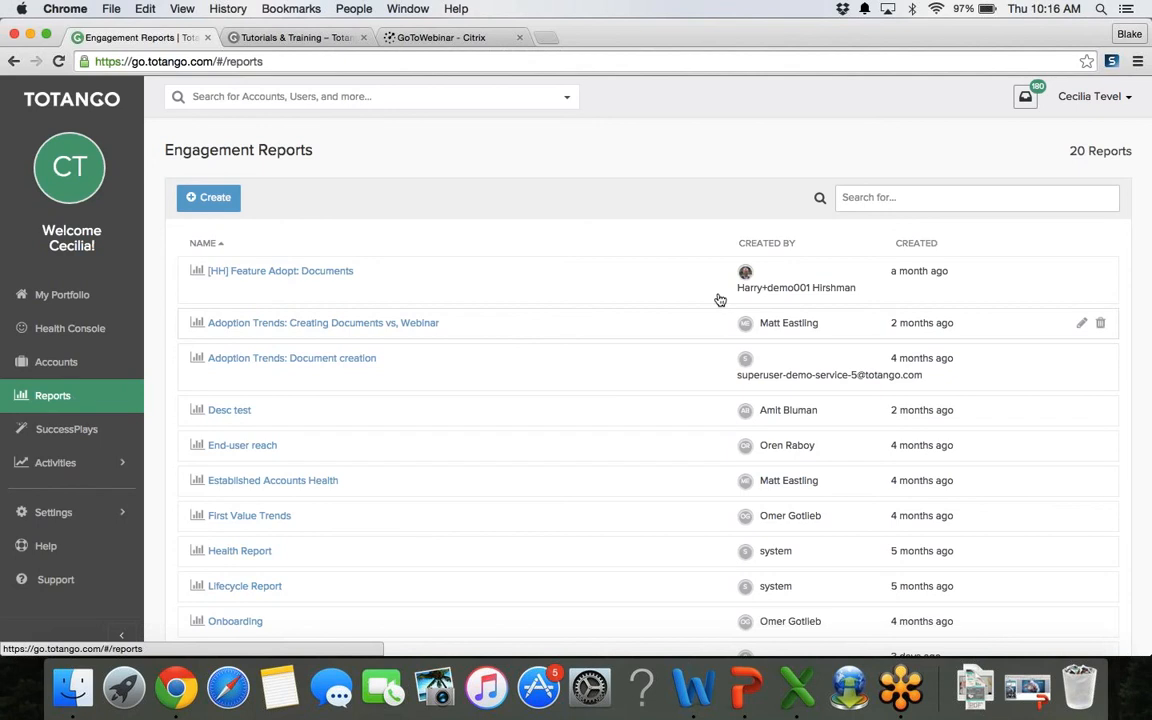
Step: Search the reports for 'onboardi' and open the Onboarding report
click(856, 197)
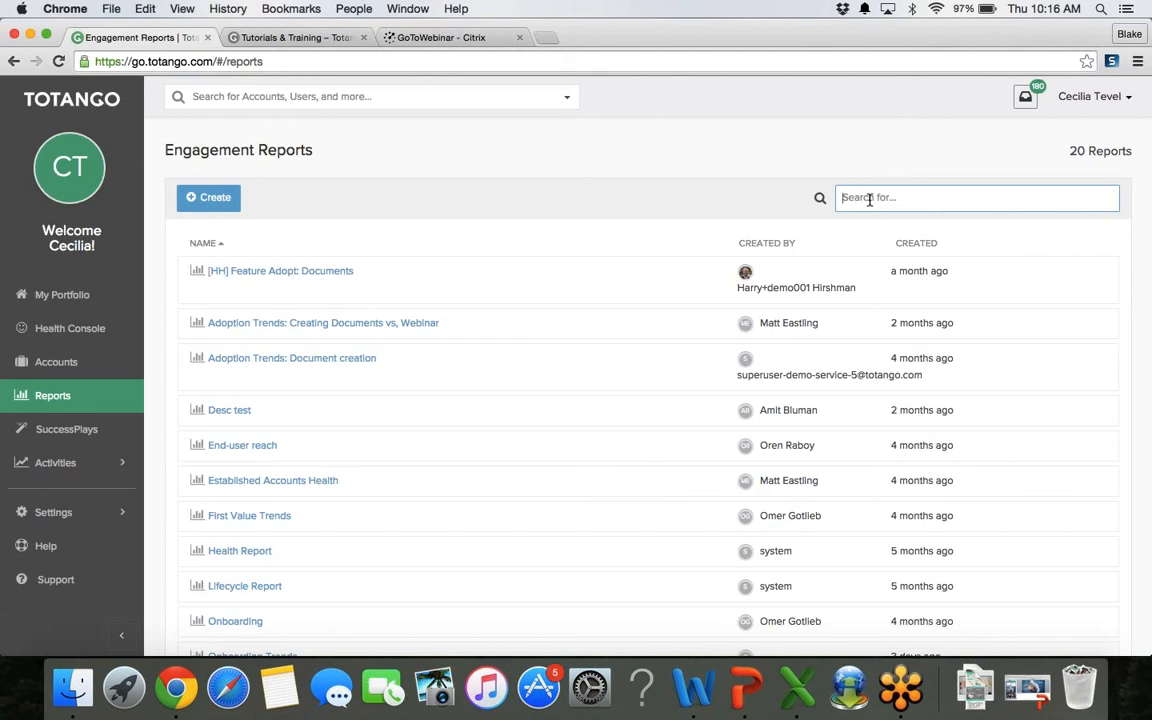
text(onboardi)
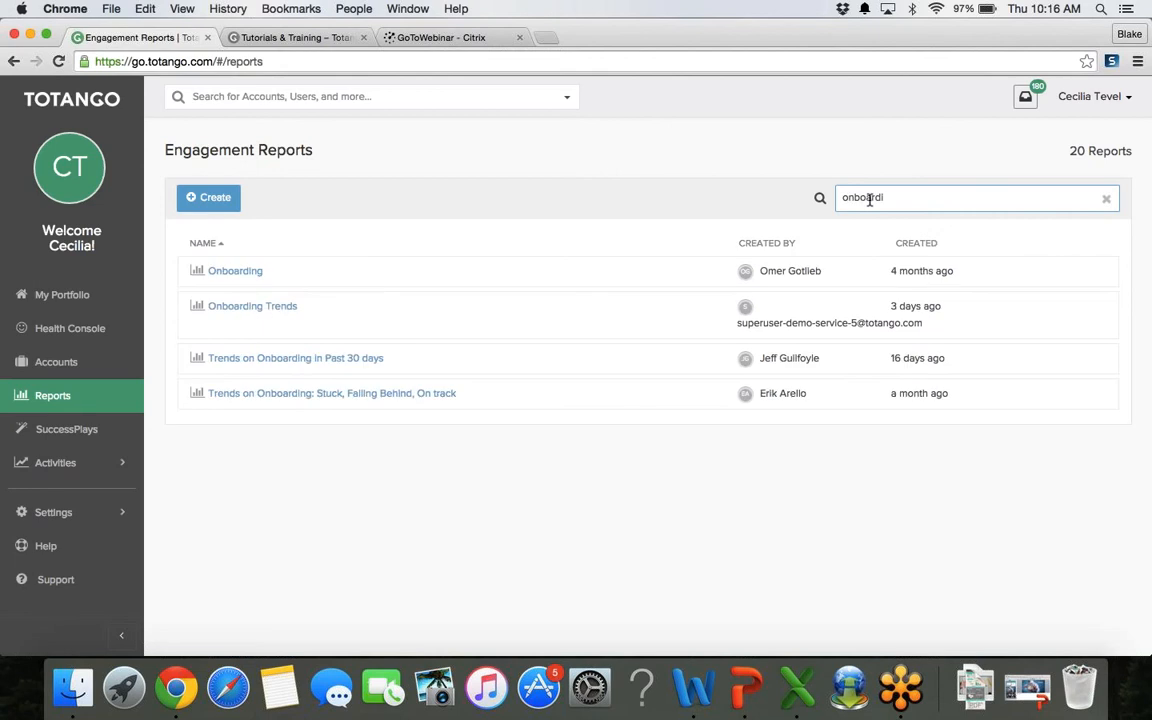
click(235, 271)
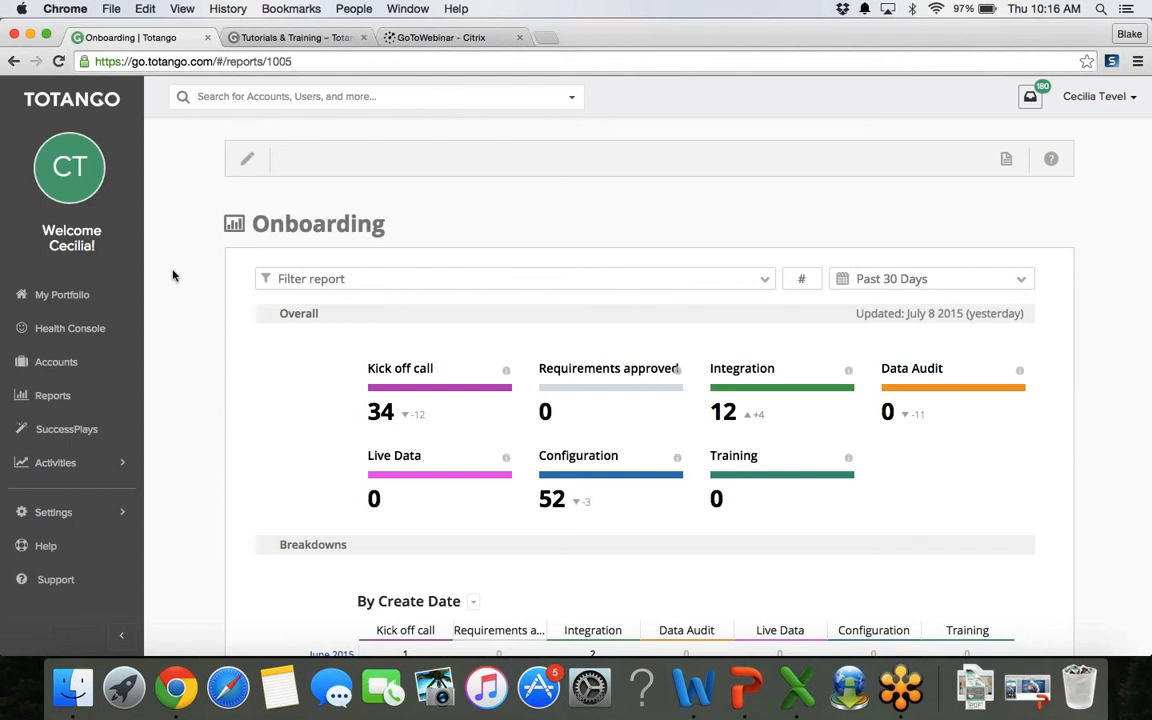
Step: Open the Onboarding report's Report Configurations and review its By Create Date monthly breakdown
scroll(172, 275, down, 2)
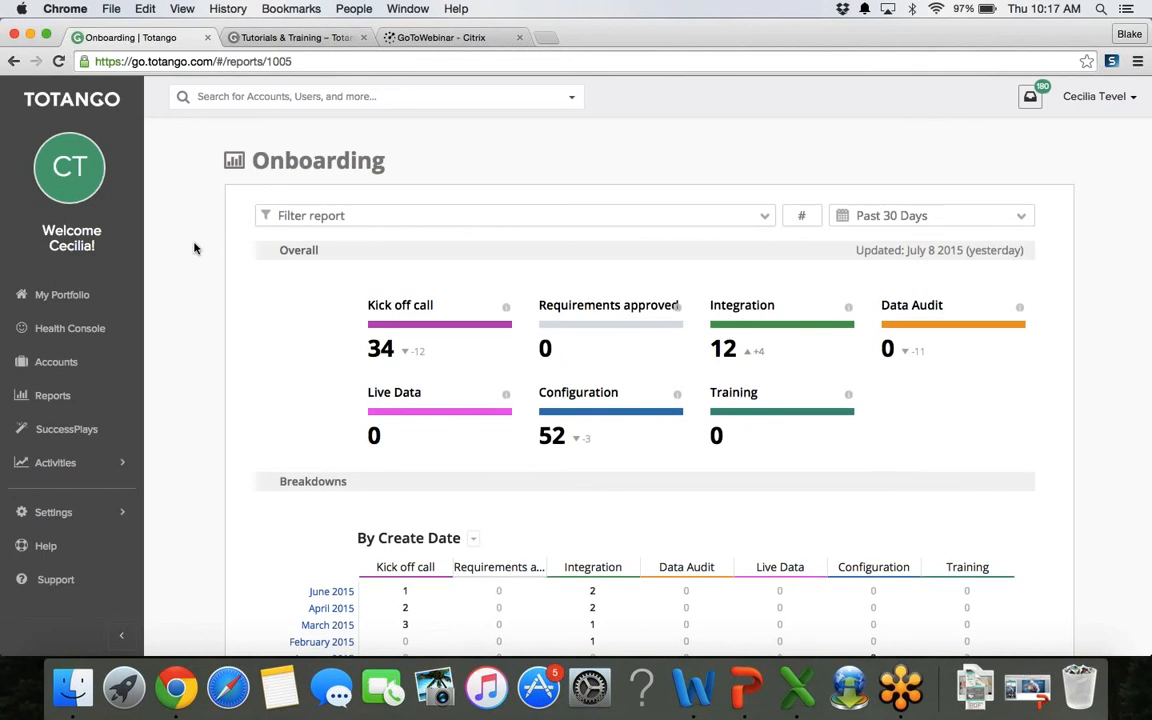
scroll(194, 249, up, 1)
click(248, 162)
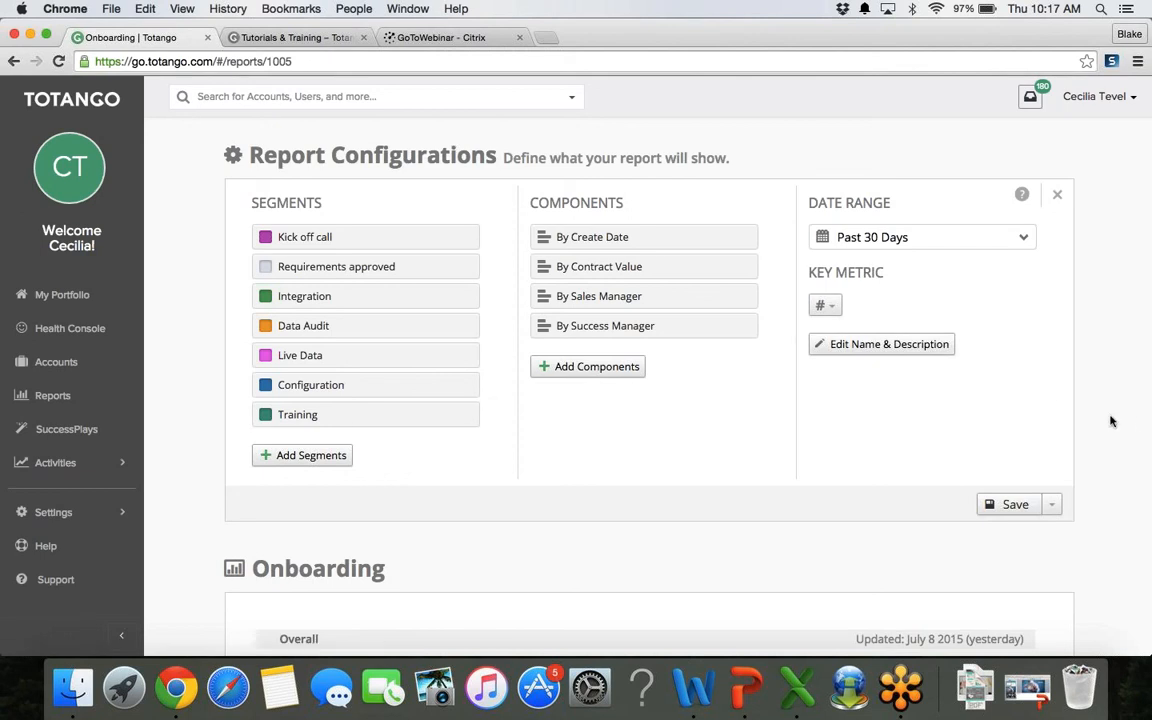
scroll(1110, 421, down, 5)
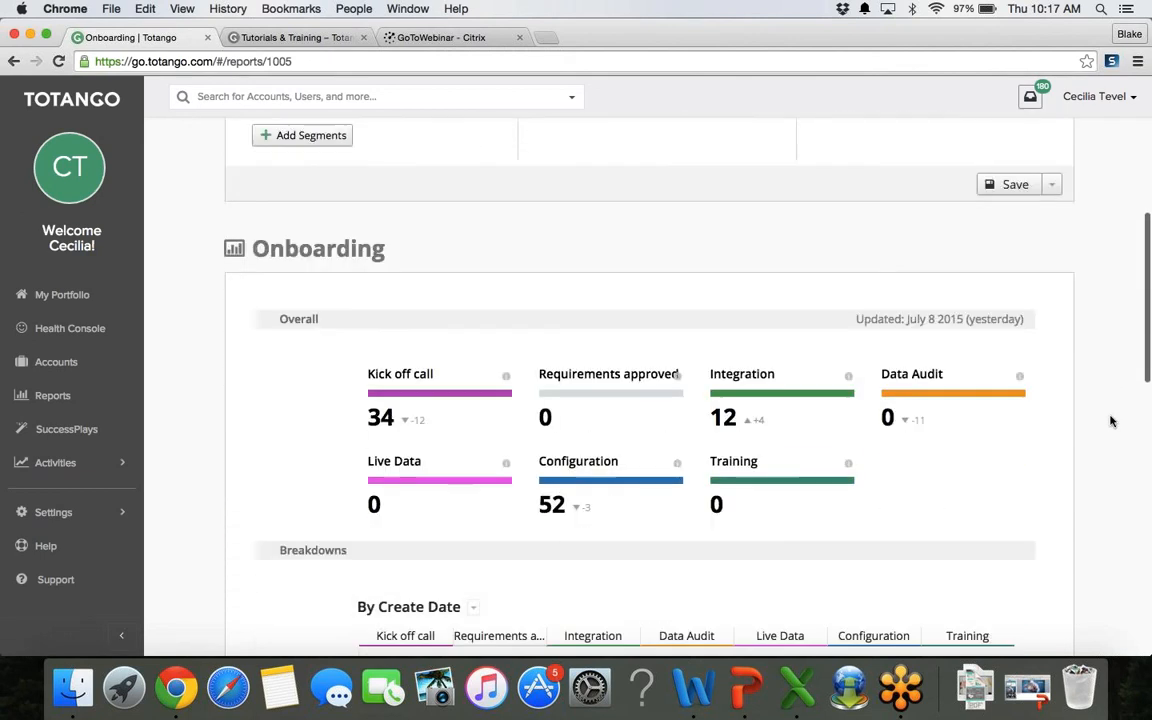
scroll(1100, 412, down, 1)
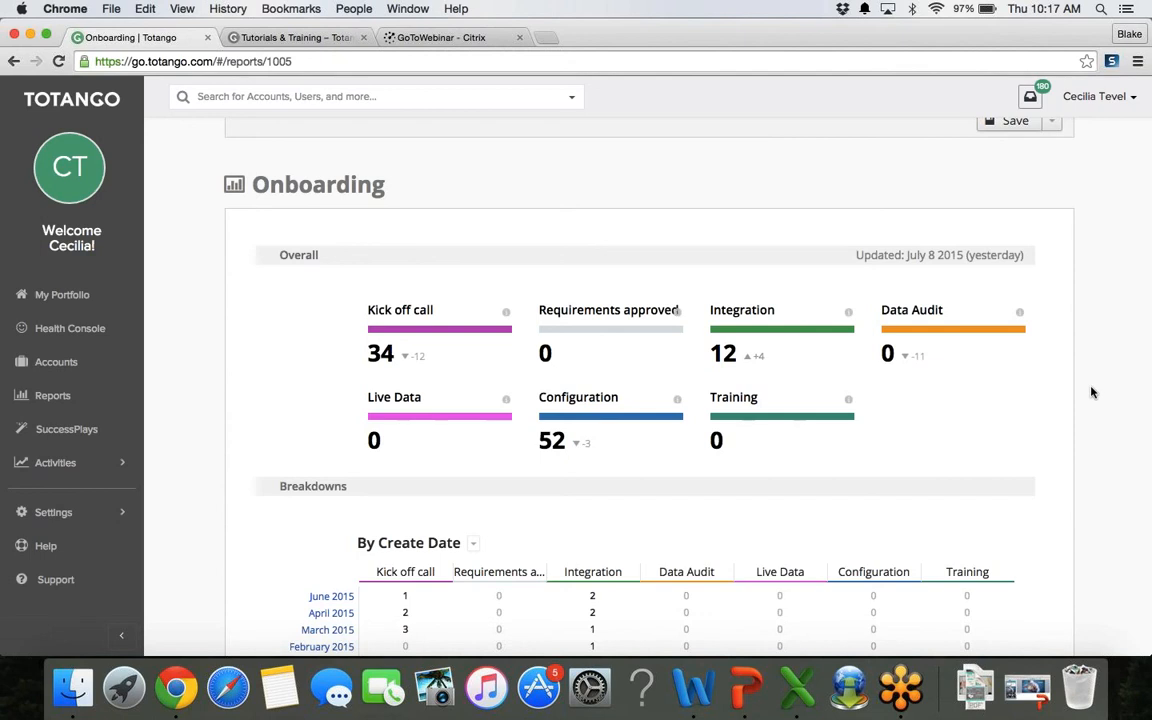
scroll(1092, 392, down, 3)
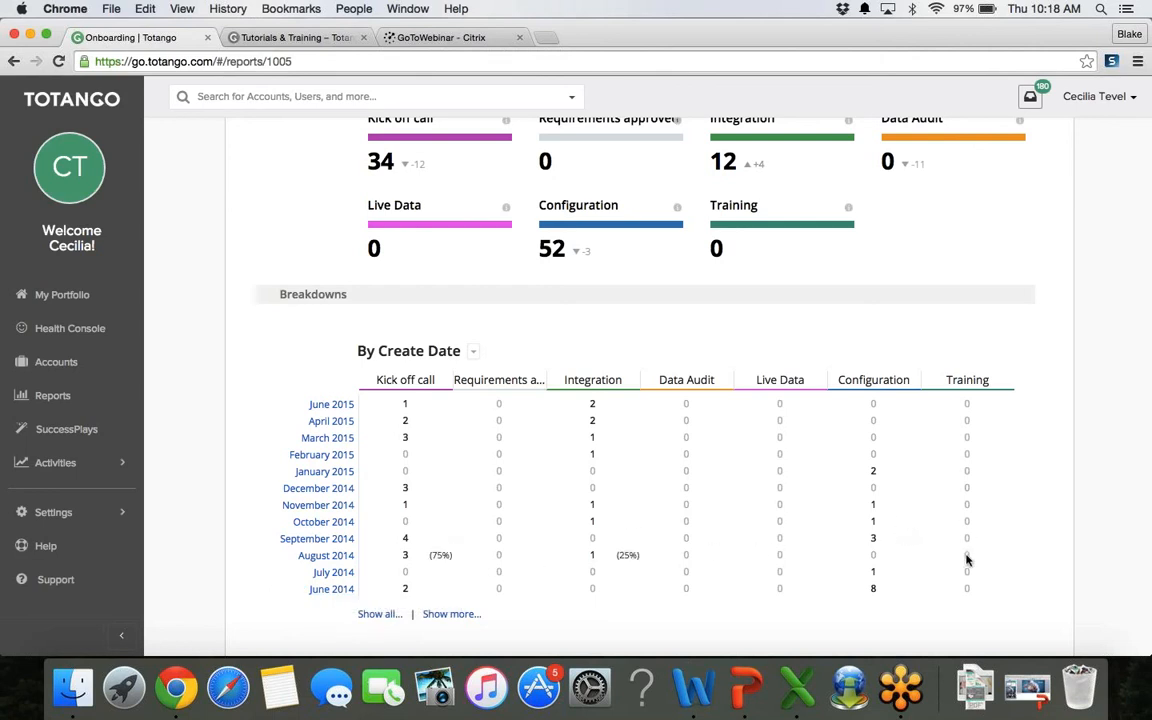
Step: Filter the Onboarding report to June 2014 creations and review the 2 Kick off call accounts
click(330, 590)
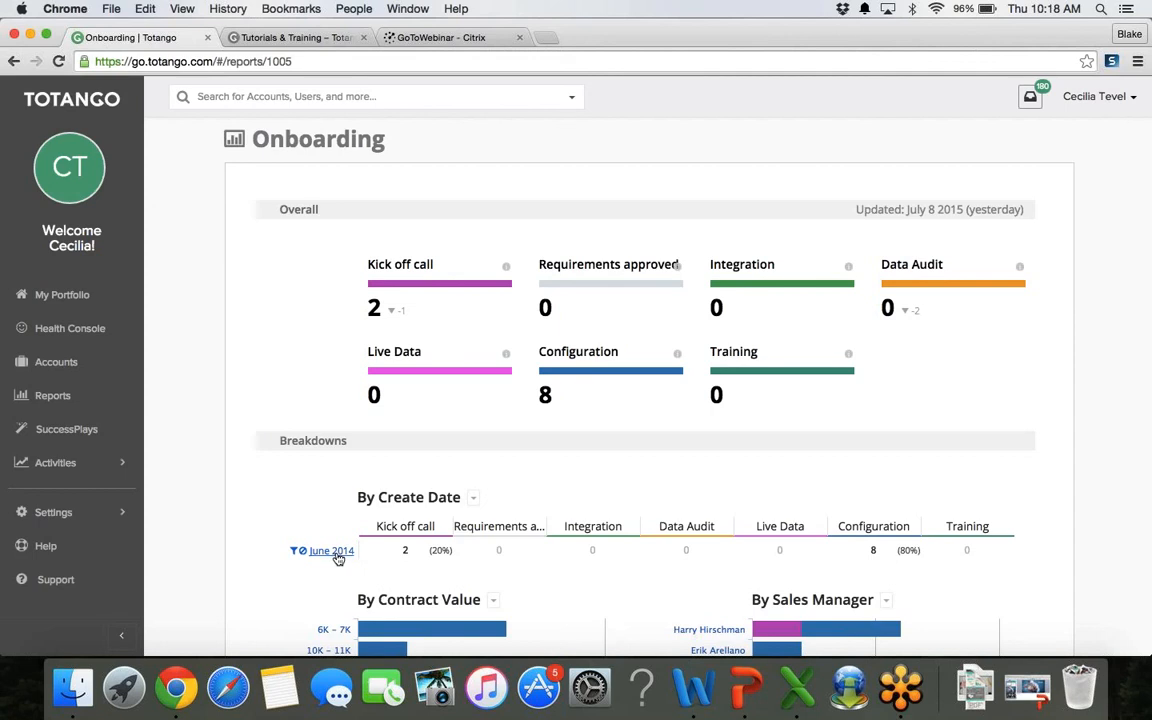
click(302, 550)
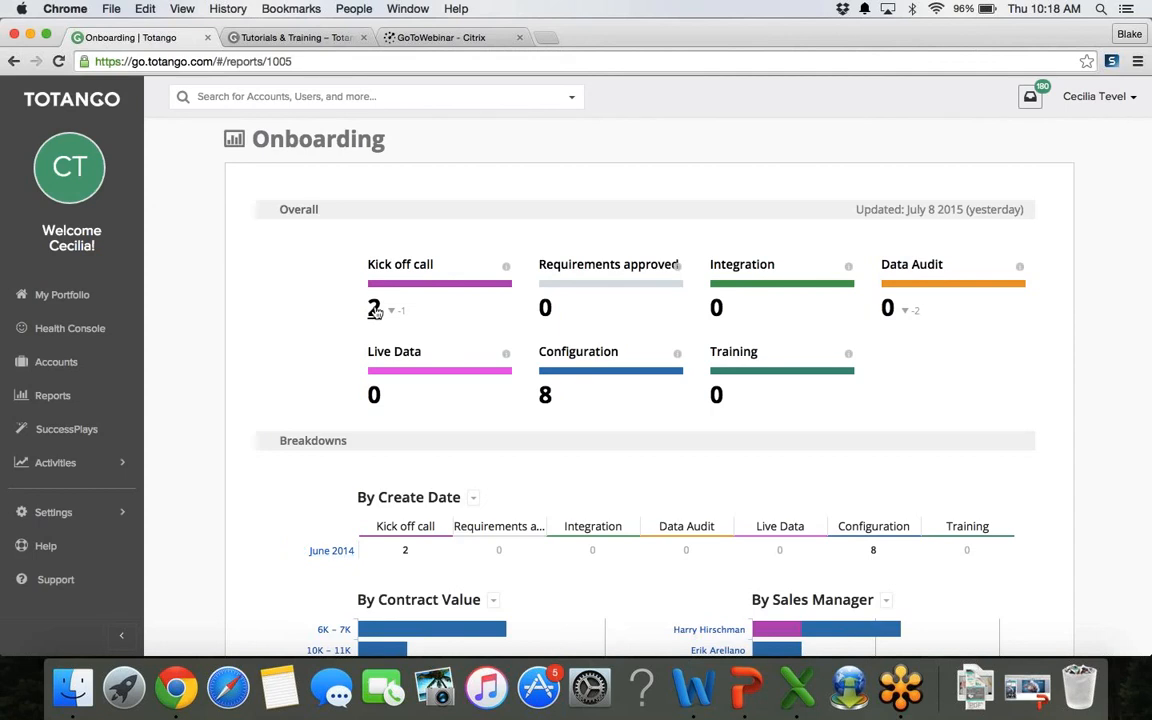
click(374, 309)
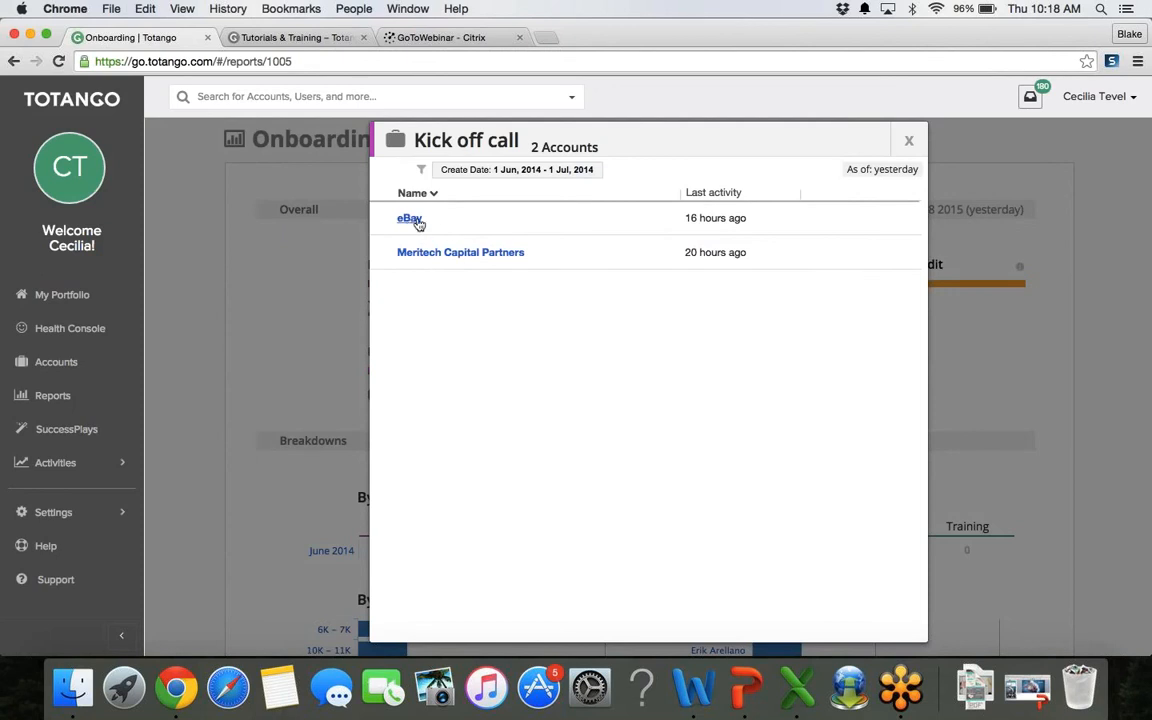
click(909, 143)
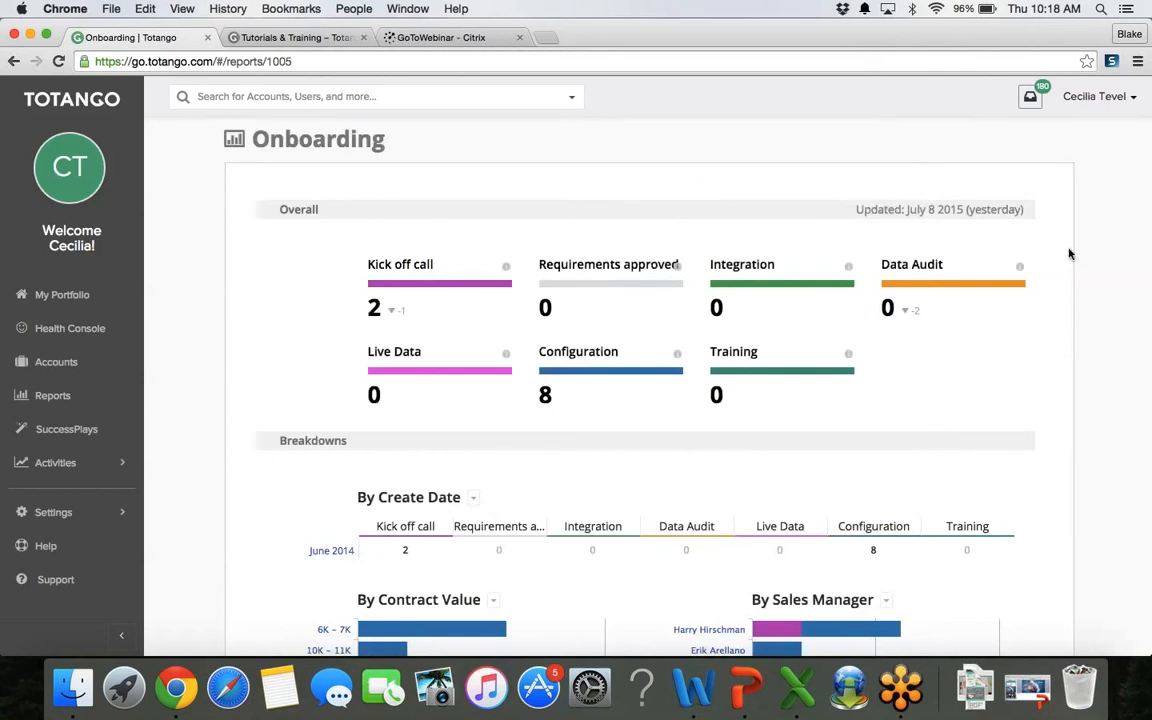
scroll(1092, 270, down, 4)
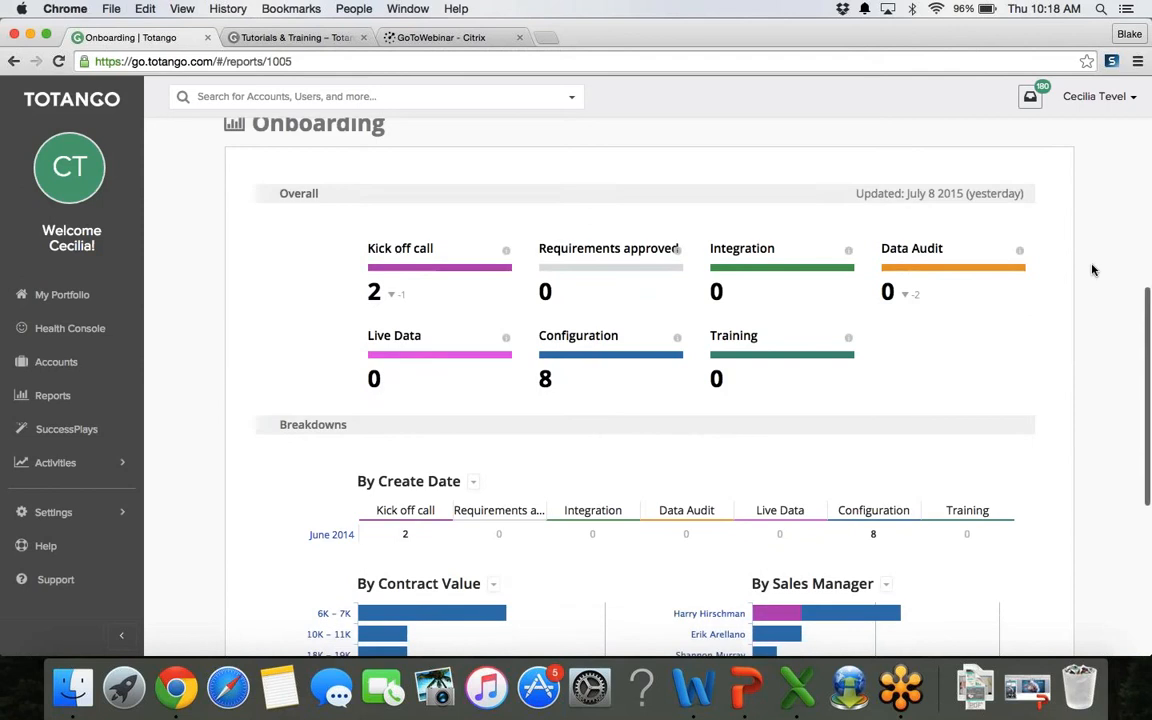
scroll(1092, 270, down, 2)
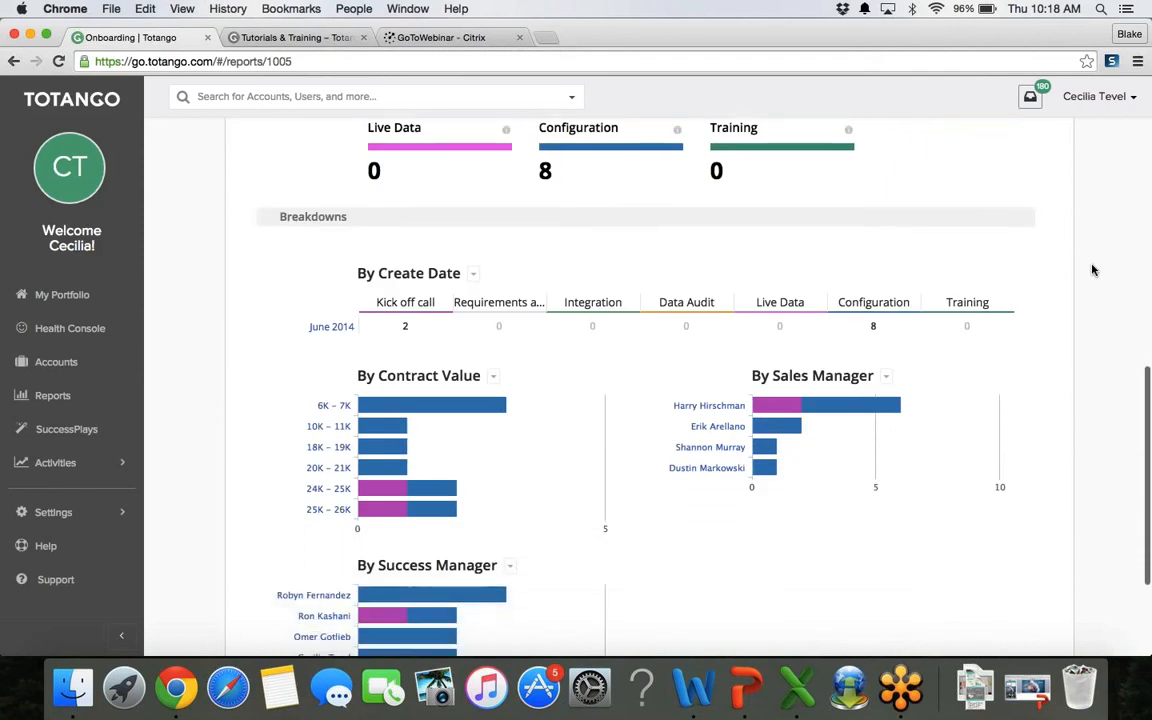
mouse_move(457, 406)
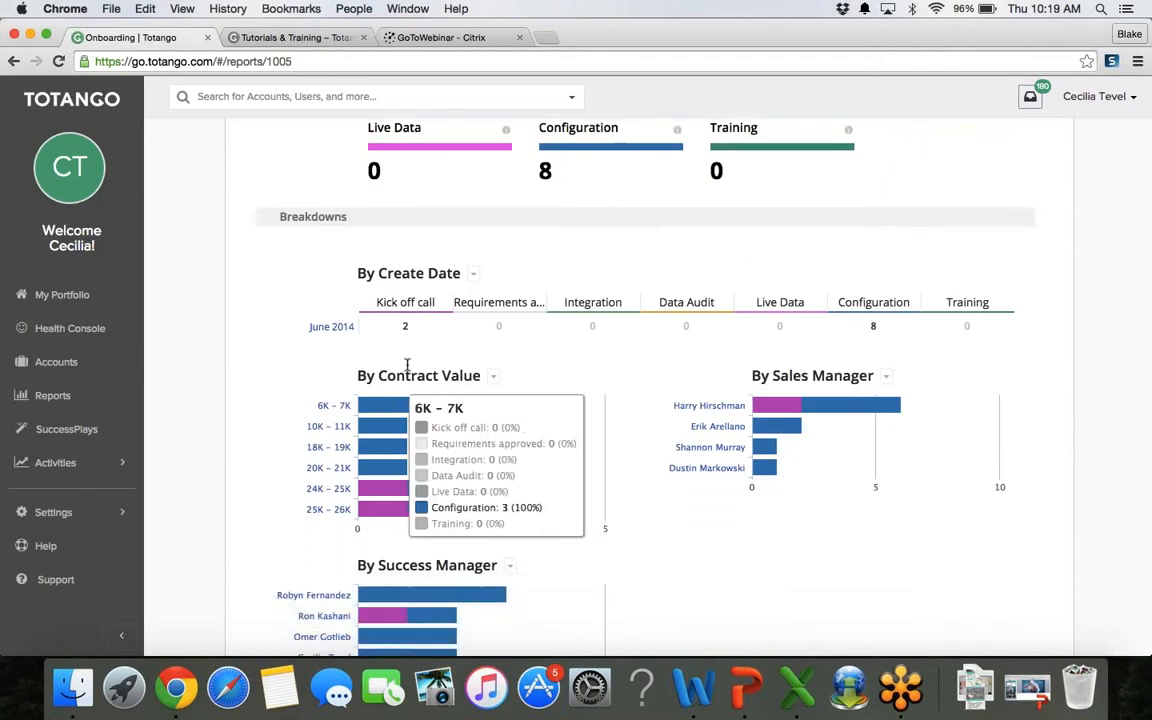
mouse_move(382, 440)
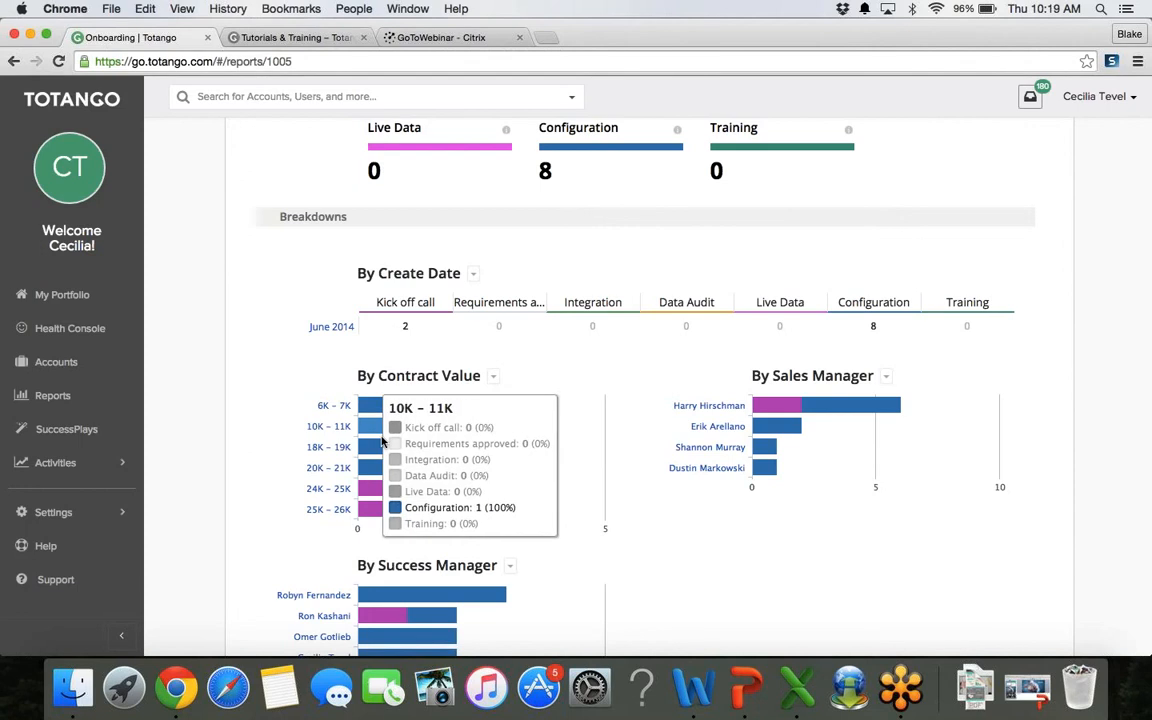
mouse_move(367, 495)
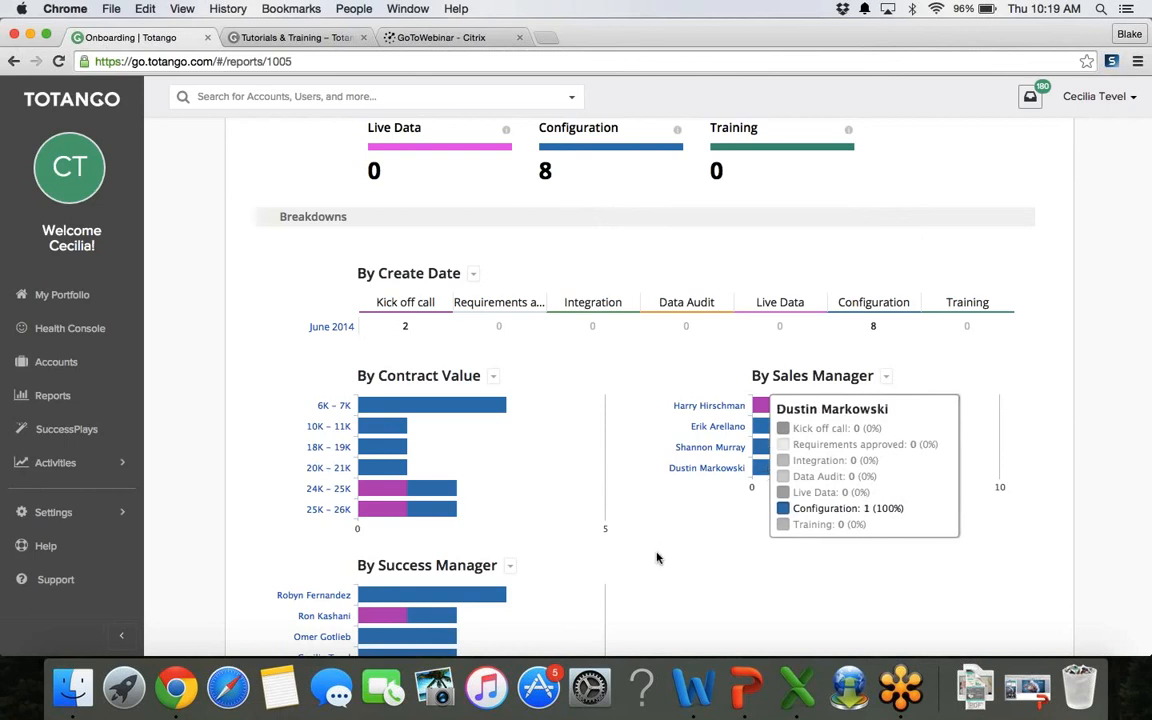
scroll(657, 557, down, 4)
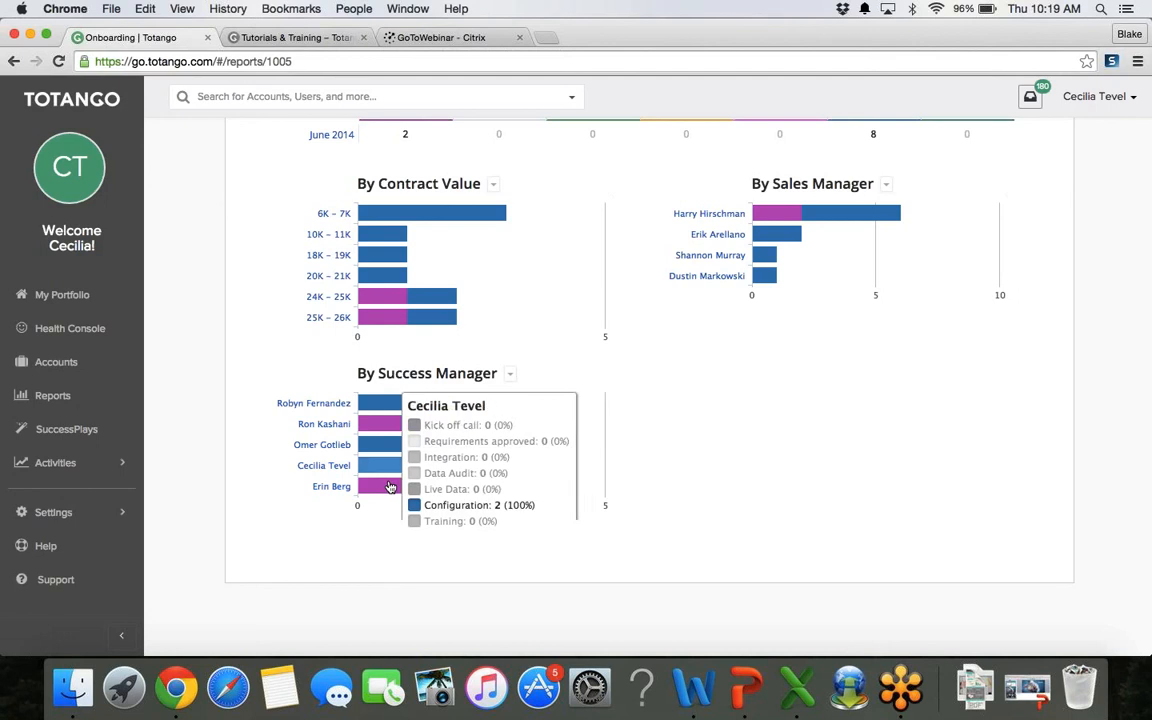
mouse_move(397, 405)
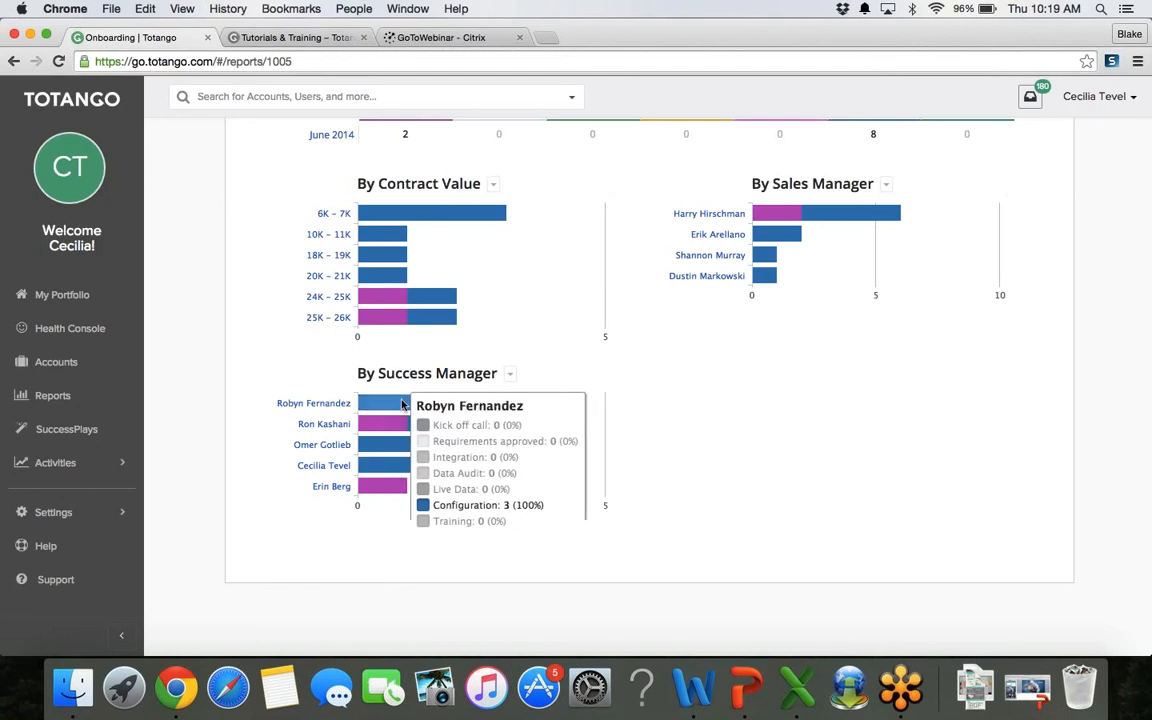
mouse_move(706, 243)
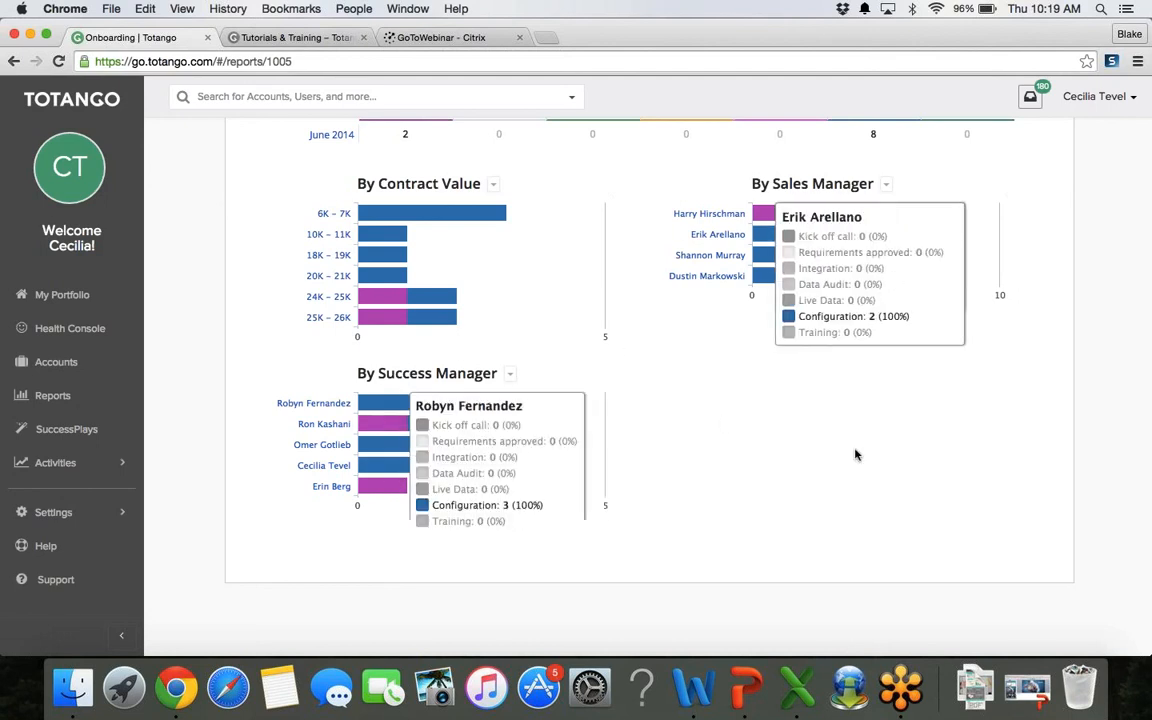
scroll(1105, 435, up, 1)
scroll(1105, 435, up, 5)
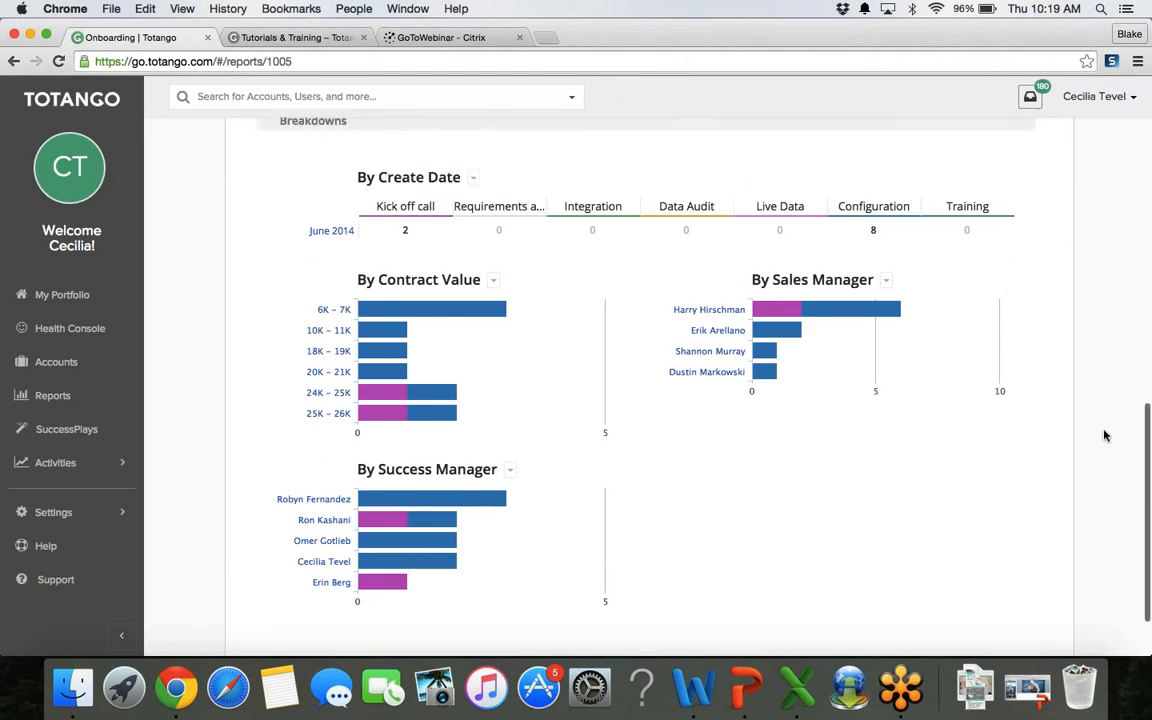
scroll(1105, 435, up, 10)
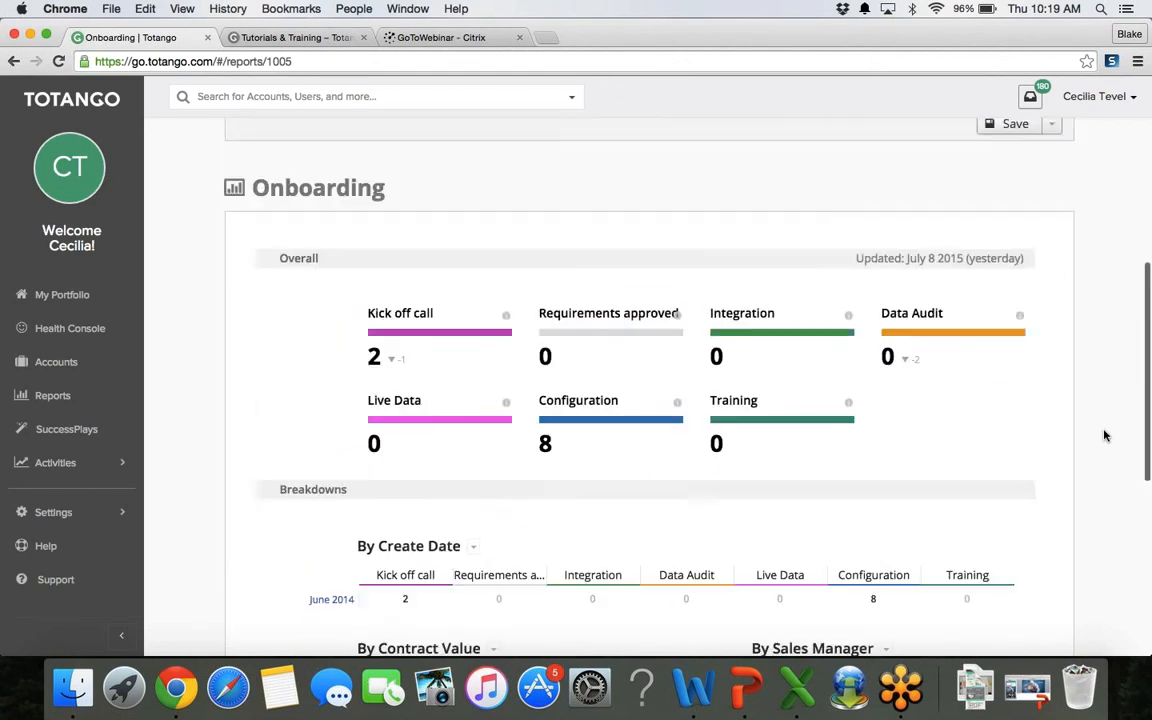
scroll(1105, 435, up, 2)
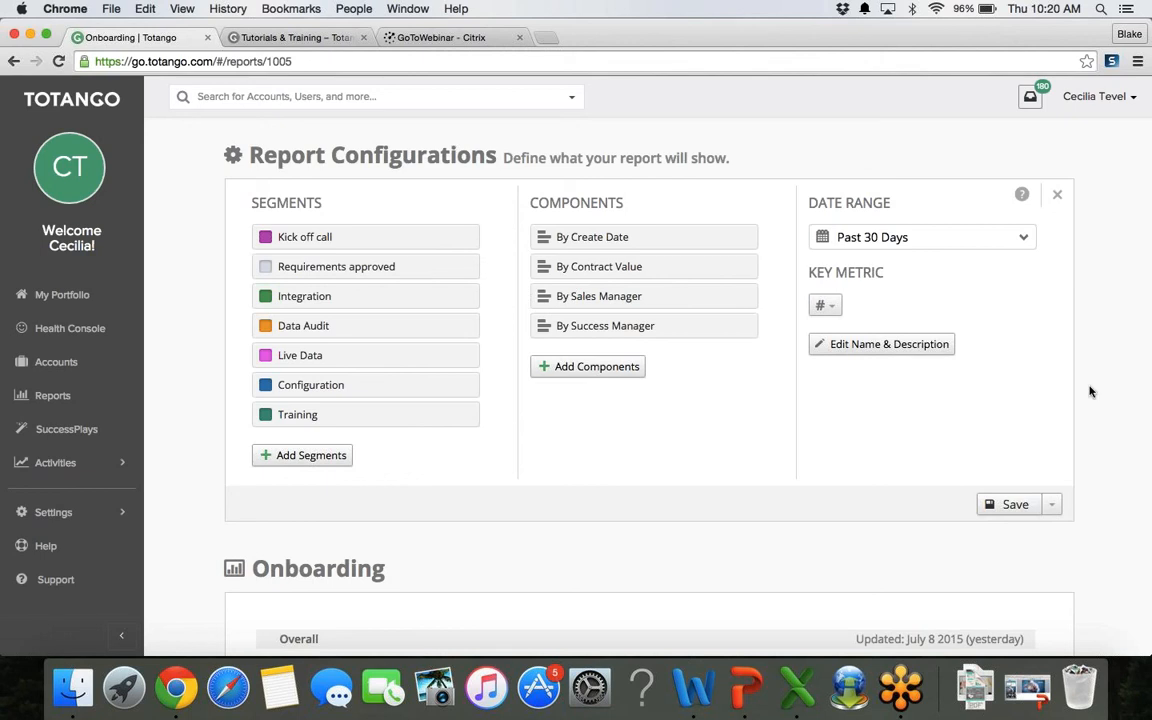
Step: Save the Onboarding report configuration, leaving the Save as new option unused
scroll(1091, 392, down, 5)
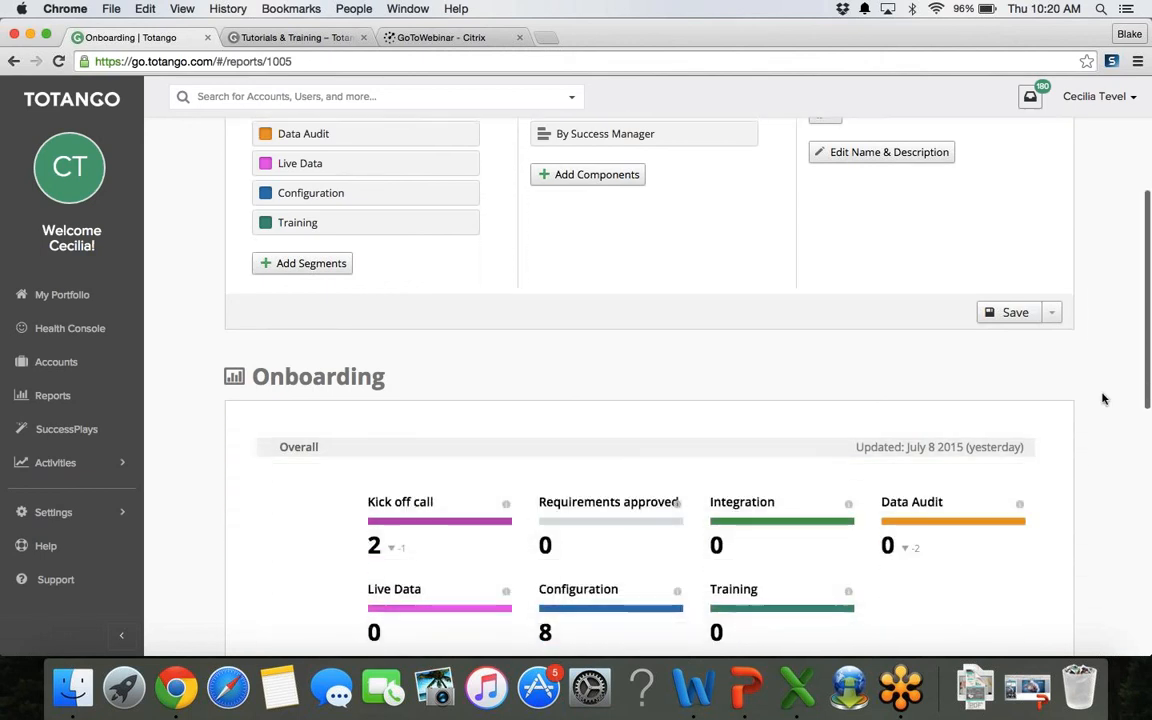
scroll(1103, 399, up, 3)
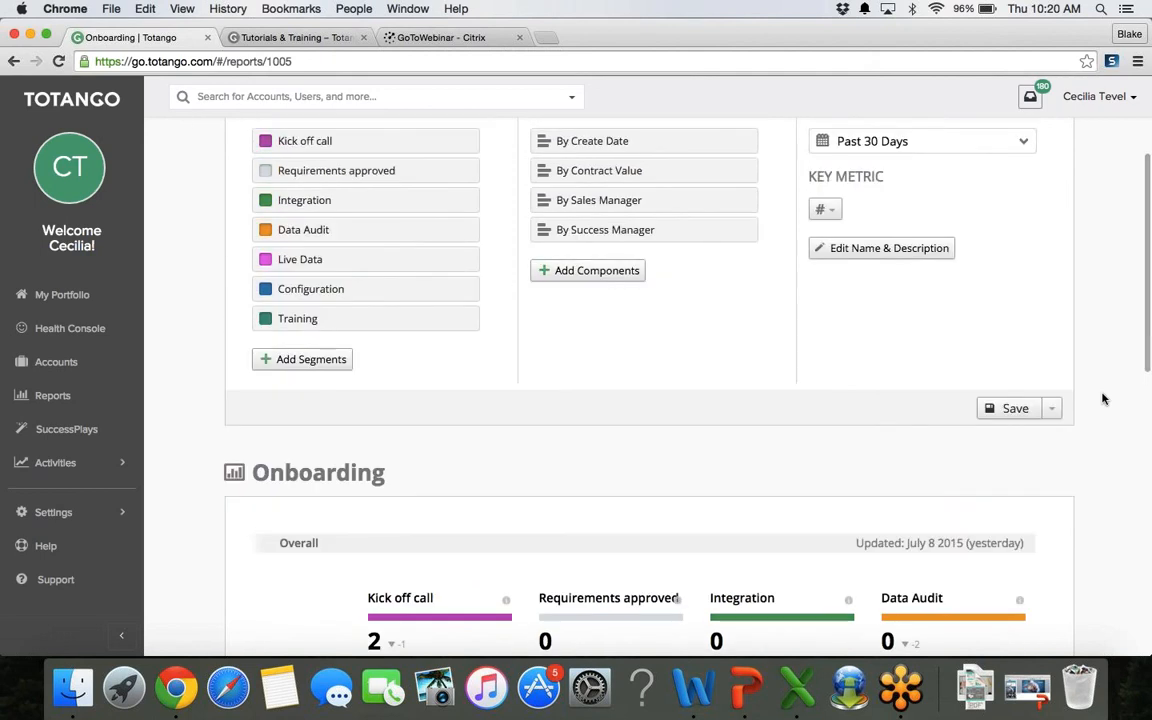
scroll(1103, 399, up, 3)
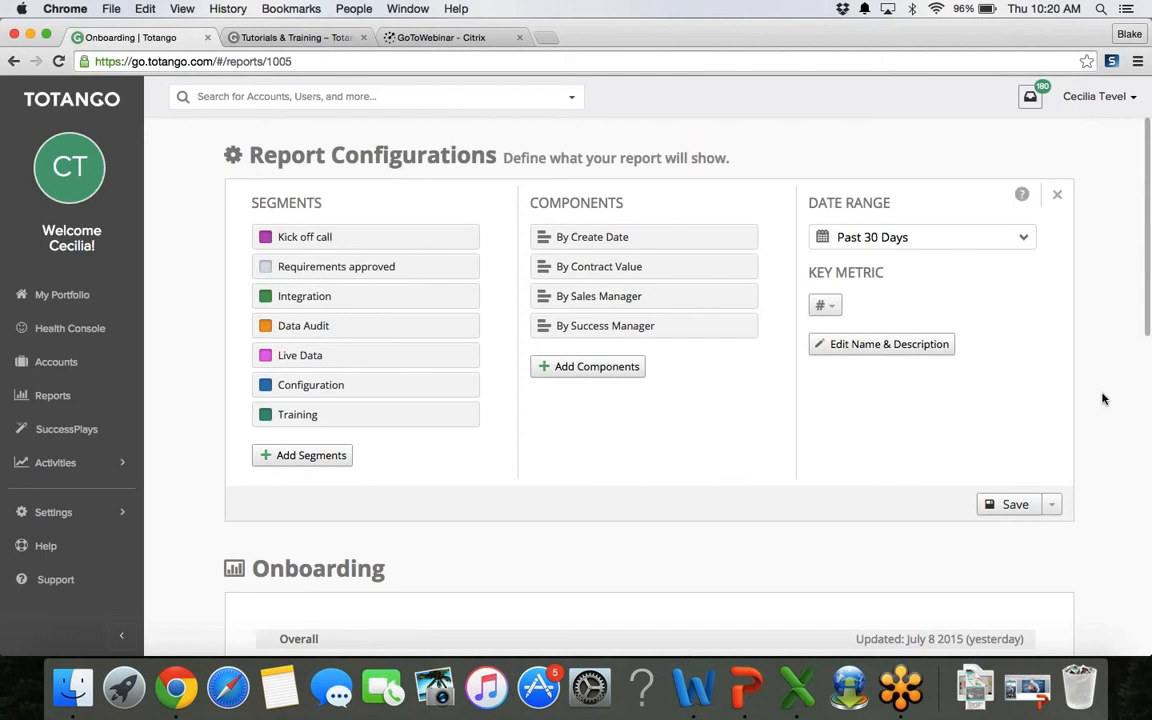
click(1012, 508)
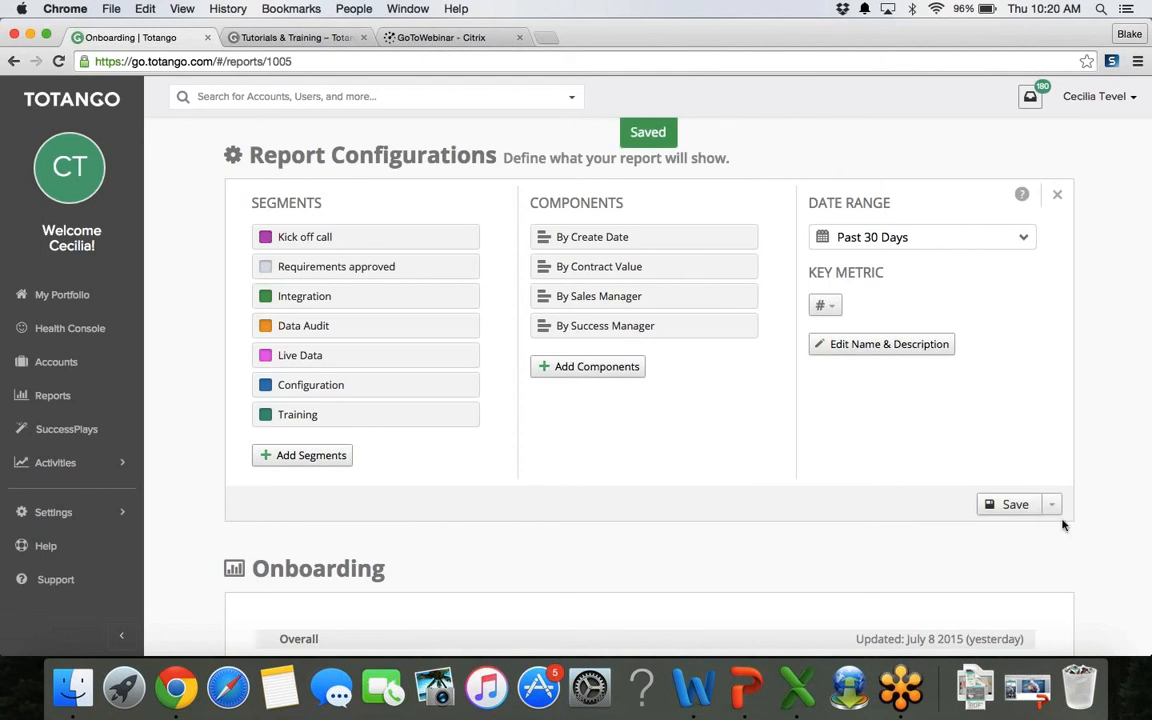
click(1053, 508)
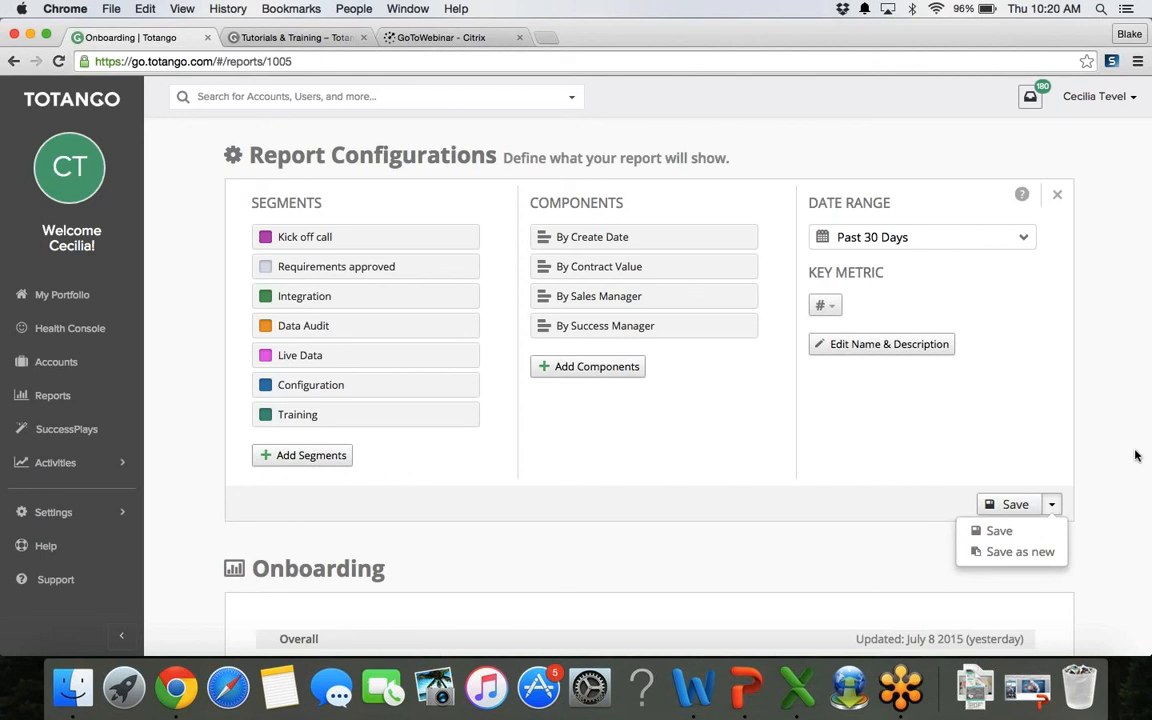
click(1110, 471)
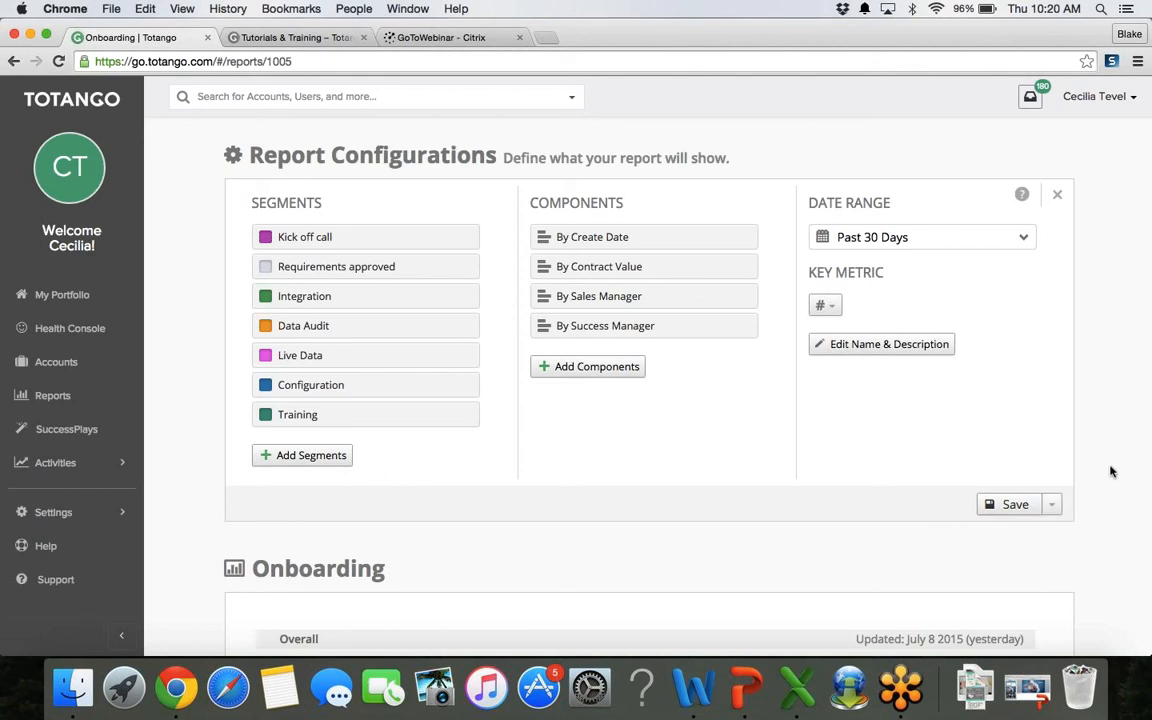